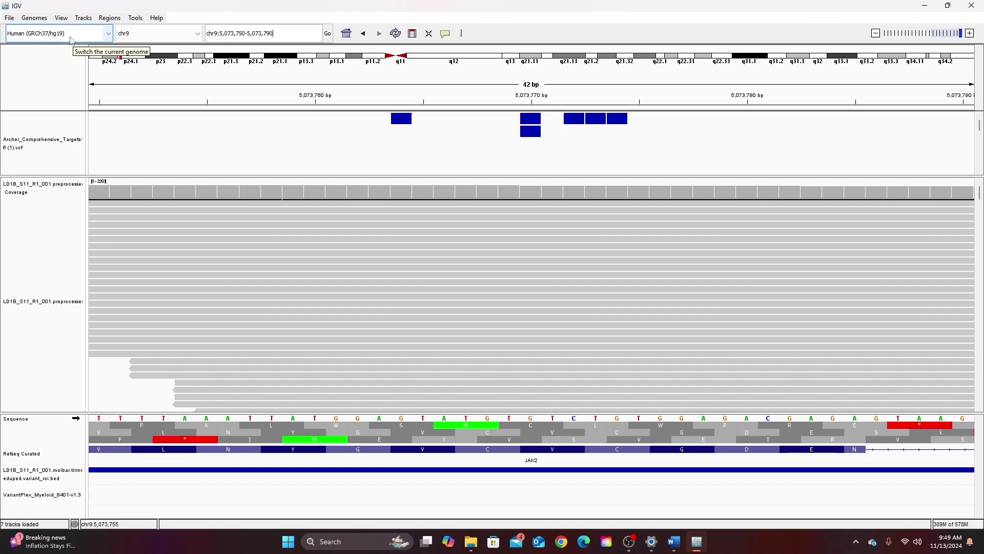
Step: Keep chr9 as the chromosome and widen the locus to chr9:5,073,729-5,073,811
click(134, 34)
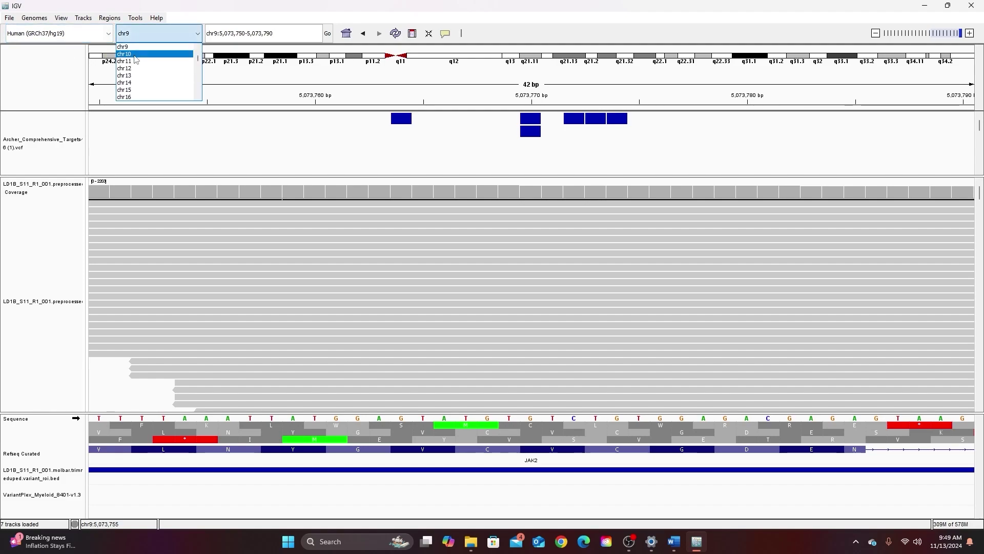
click(155, 35)
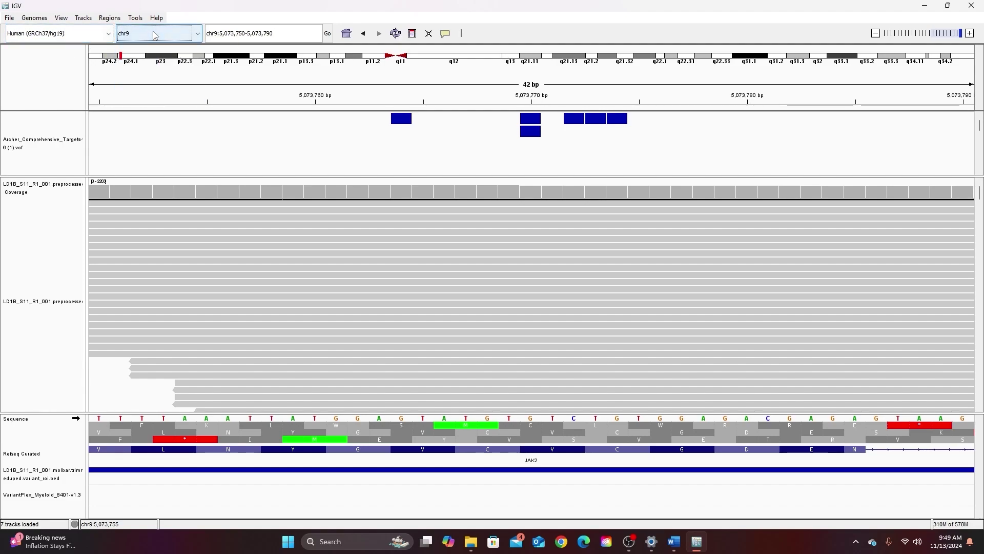
click(286, 35)
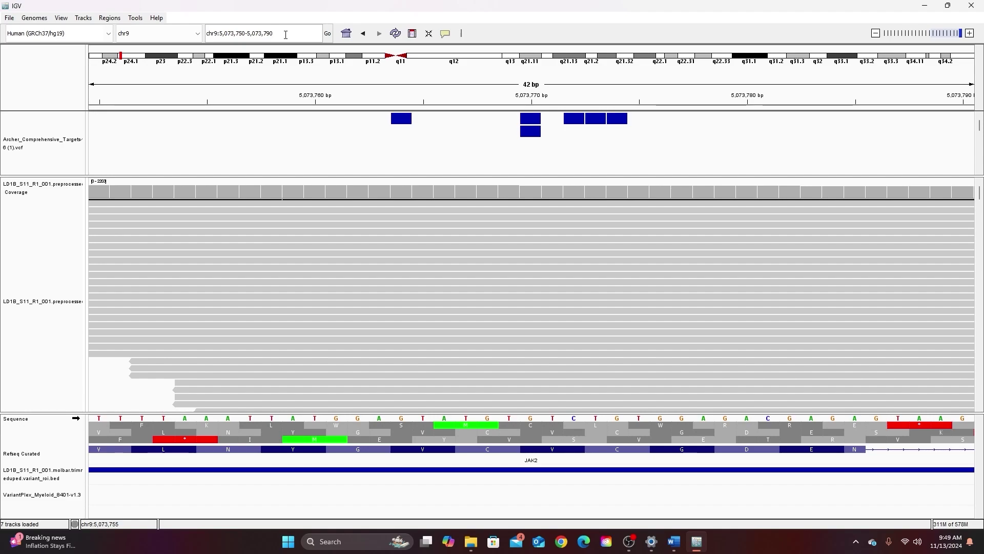
drag(285, 35, 205, 35)
key(ctrl+c)
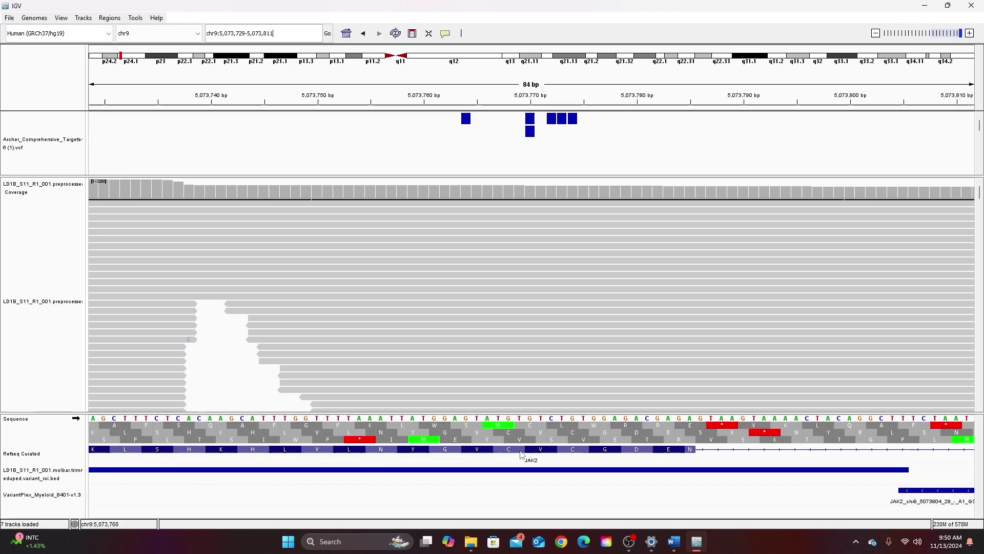
Step: Zoom out three times to the 333 bp window chr9:5,073,604-5,073,935
click(876, 34)
click(877, 34)
click(876, 34)
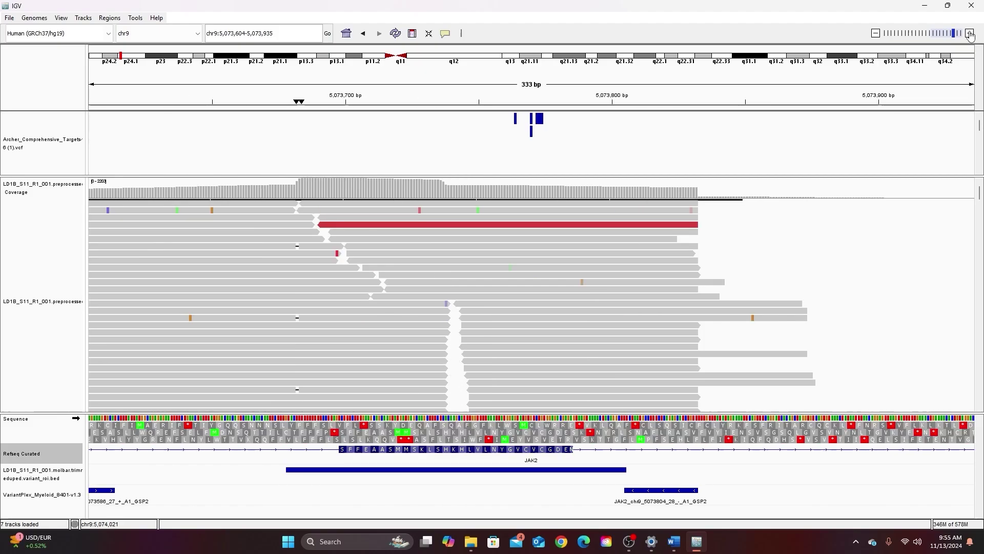
Step: Compare zoom levels from 84 to 333 bp, ending at the 84 bp JAK2 window
click(969, 33)
click(970, 33)
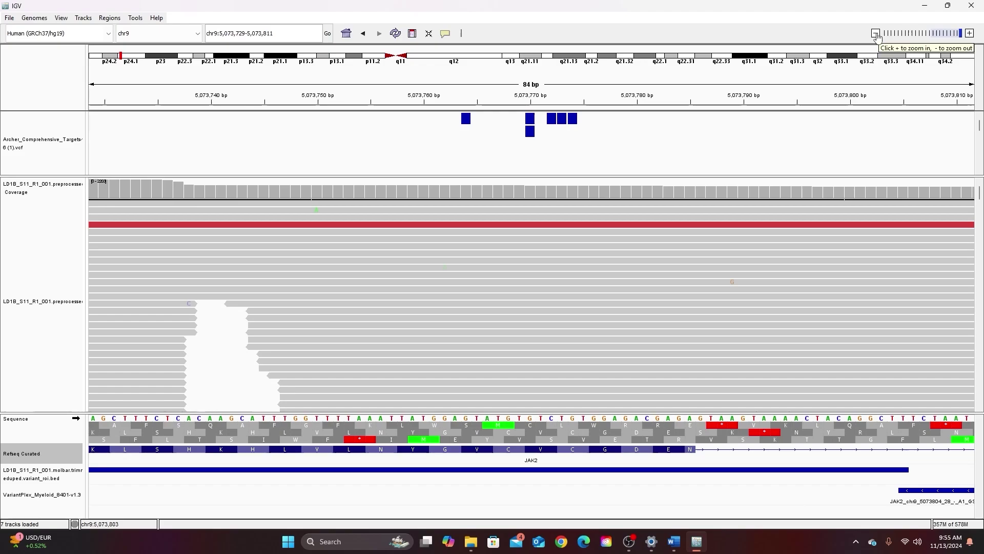
click(875, 34)
click(876, 33)
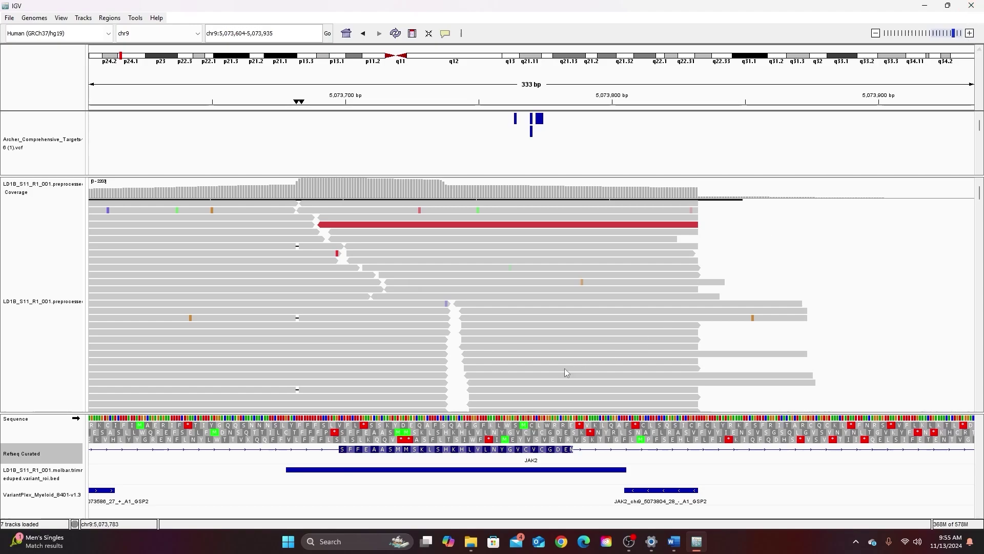
click(963, 37)
click(963, 37)
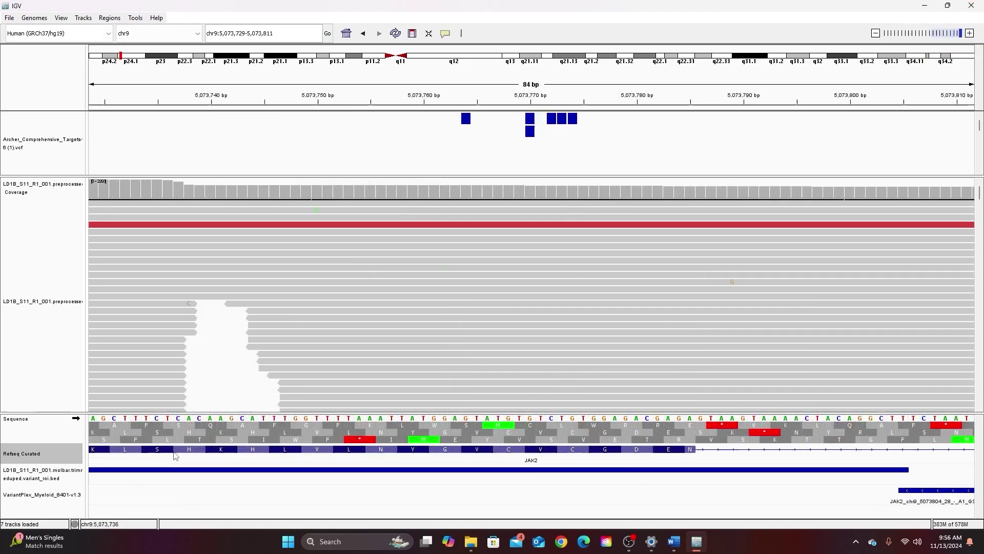
click(458, 424)
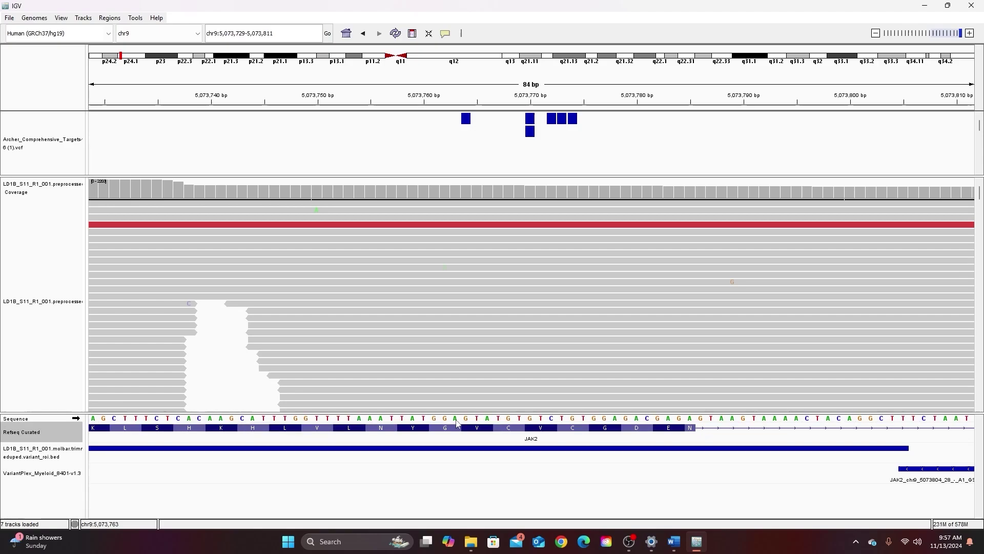
click(458, 424)
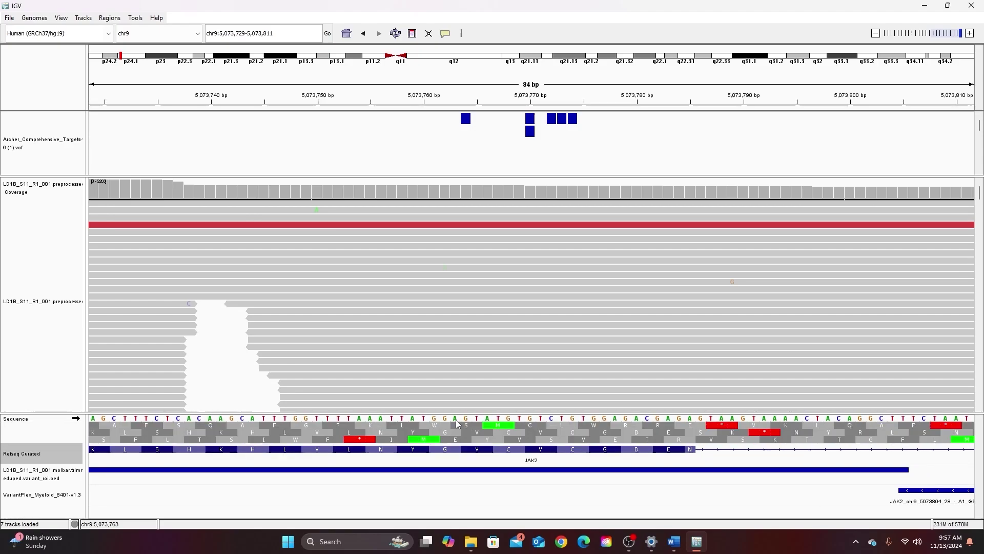
click(458, 424)
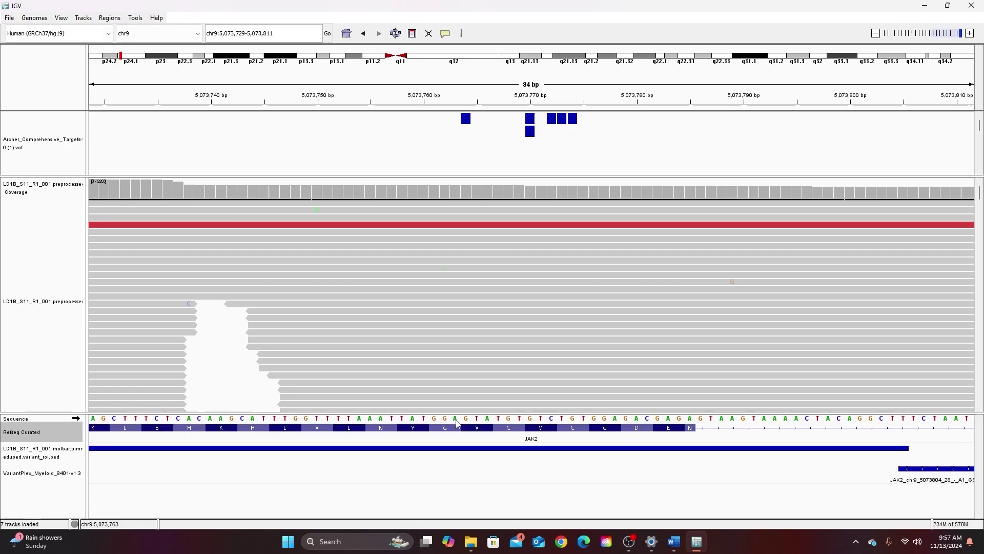
click(458, 424)
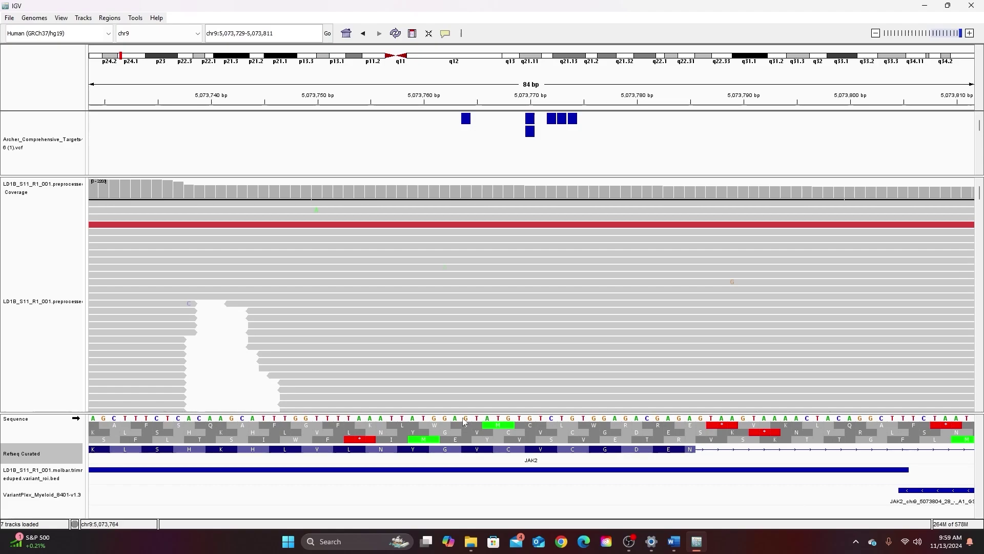
Step: Flip the reference Sequence track to the reverse strand
right_click(465, 421)
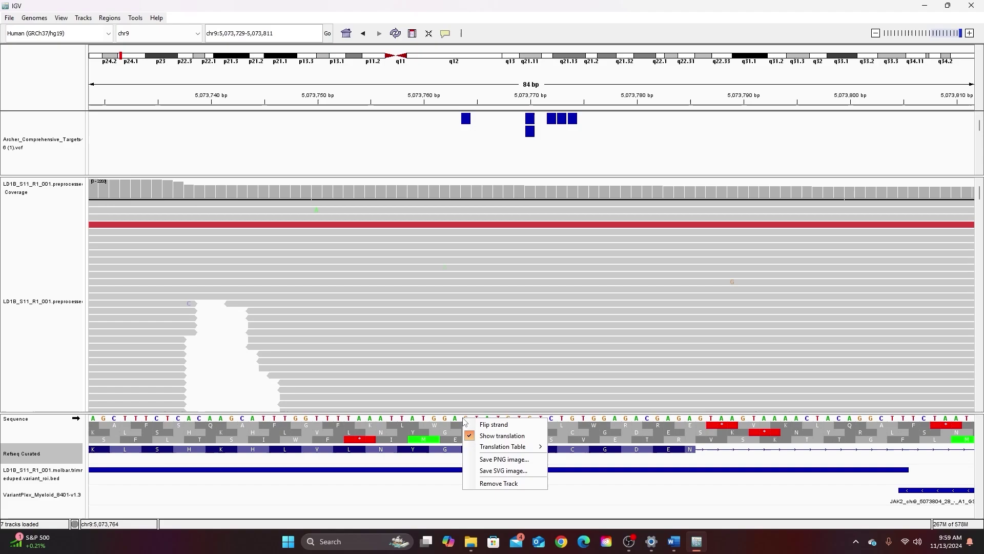
click(482, 426)
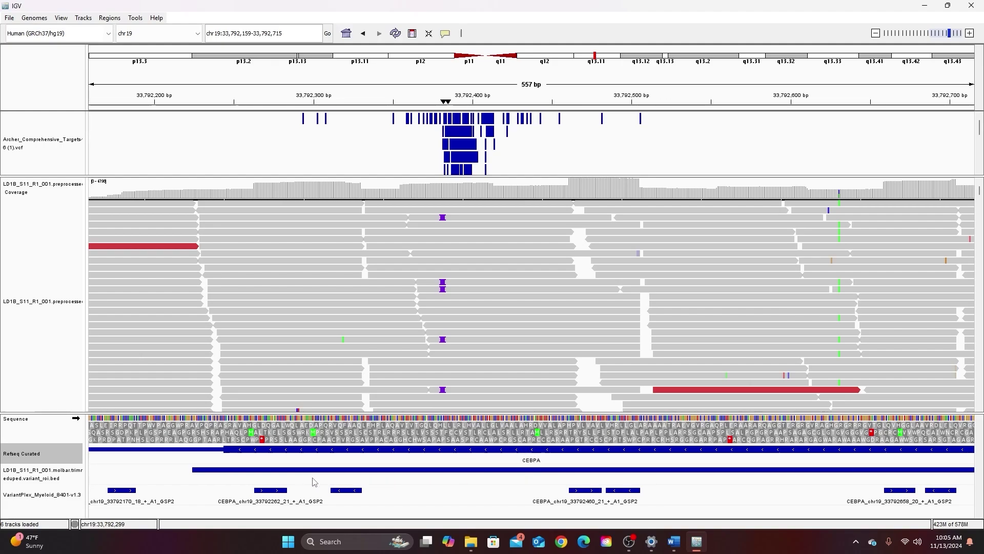
Step: Zoom in twice to the 140 bp CEBPA window and flip the reference sequence strand
click(970, 34)
click(971, 34)
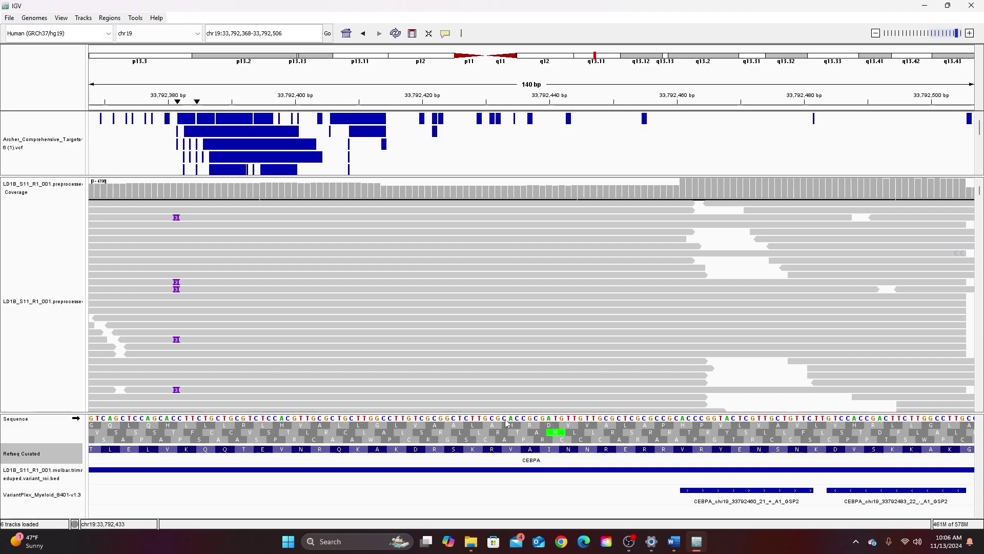
click(519, 428)
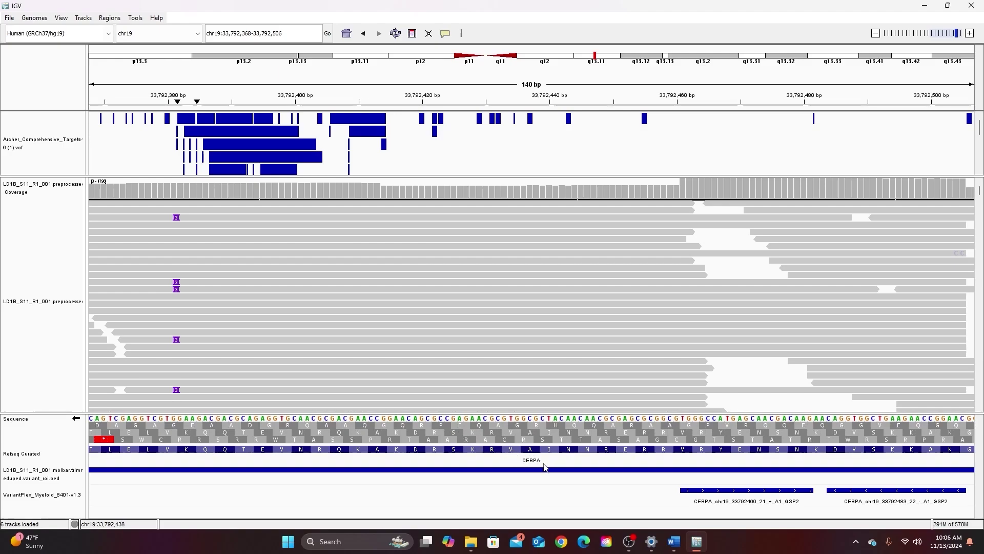
Step: Go to the JAK2 locus chr9:5,073,750-5,073,790 by pasting it into the locus box
click(214, 32)
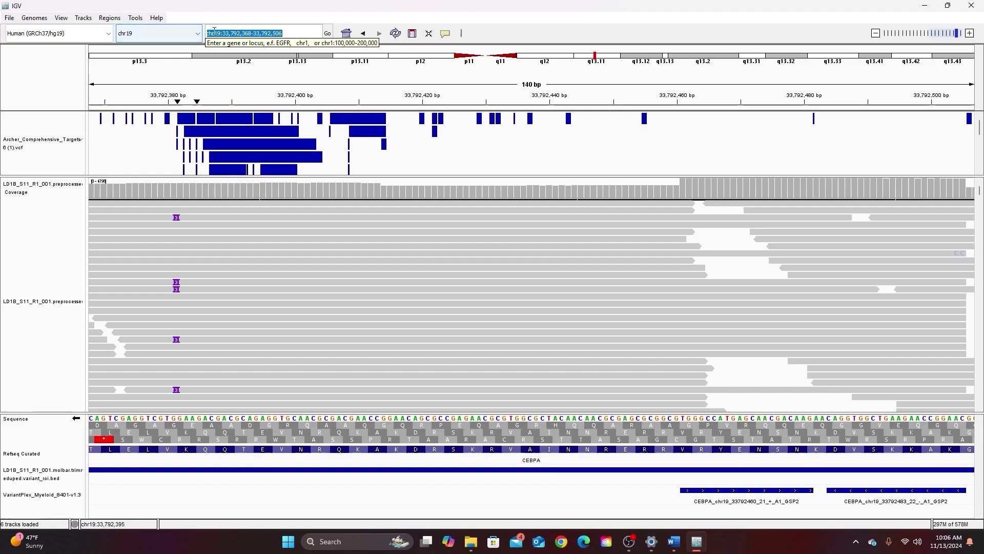
key(ctrl+v)
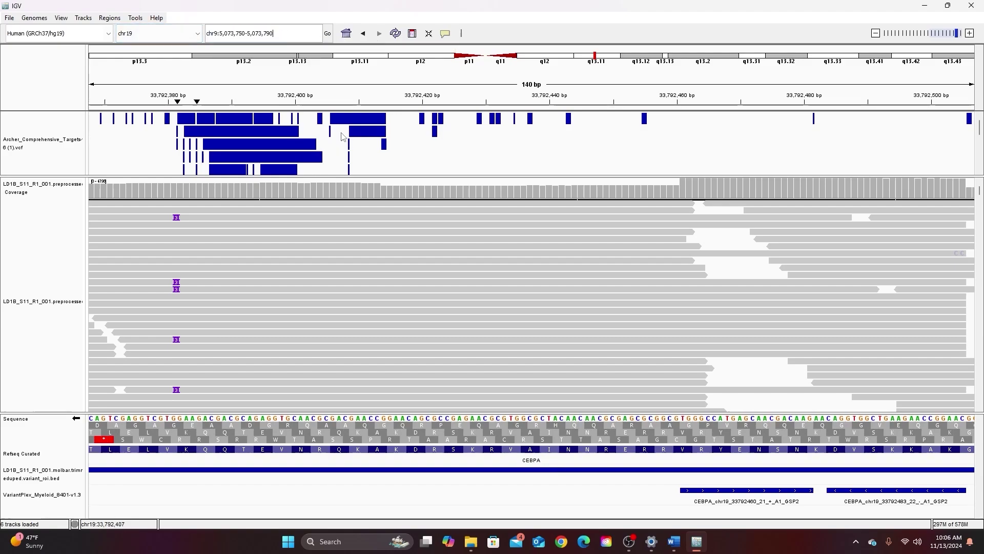
key(Return)
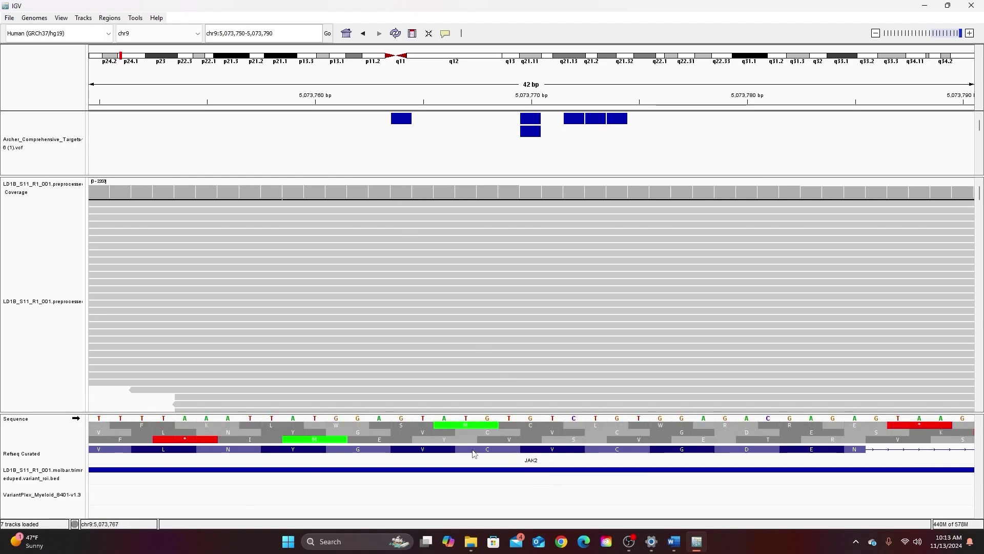
Step: Open the JAK2 RefSeq transcript details popup and review it
click(490, 453)
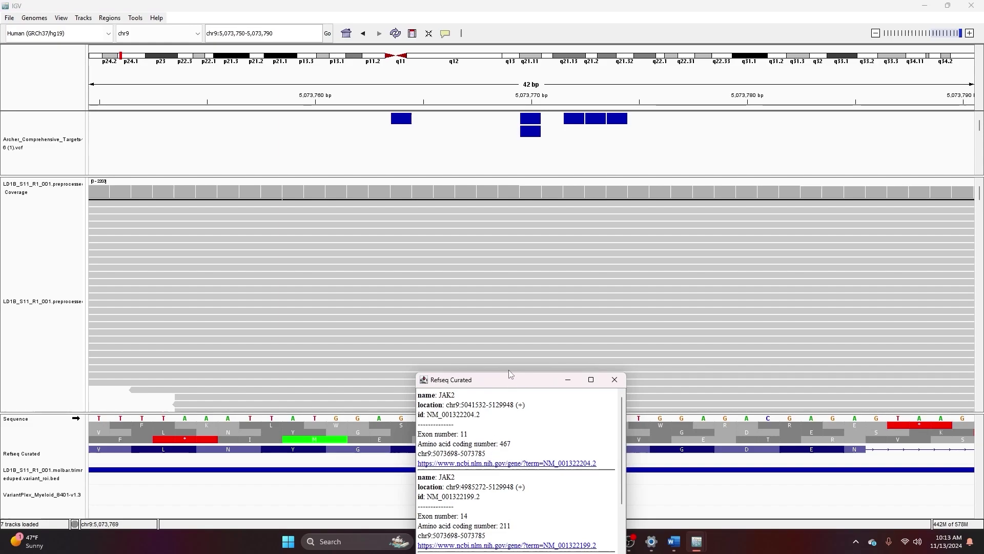
drag(507, 372, 622, 178)
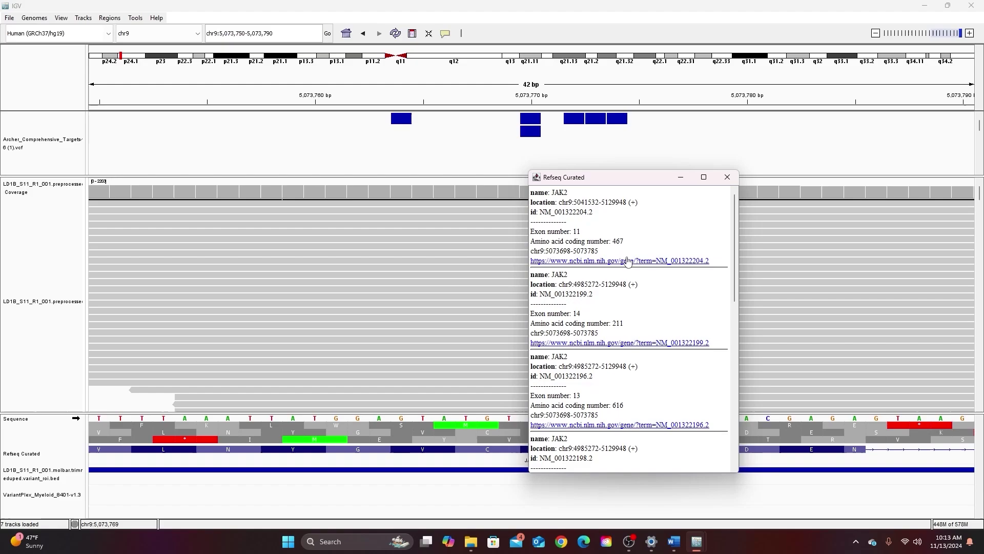
scroll(564, 330, down, 5)
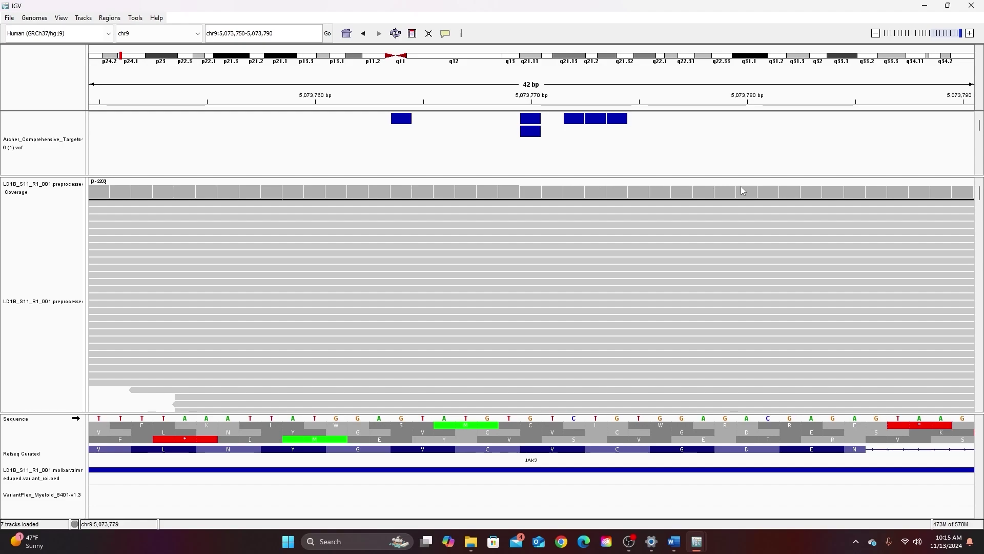
Step: Zoom out to 167 bp, check read depth at chr9:5,073,698, and pan left
click(876, 34)
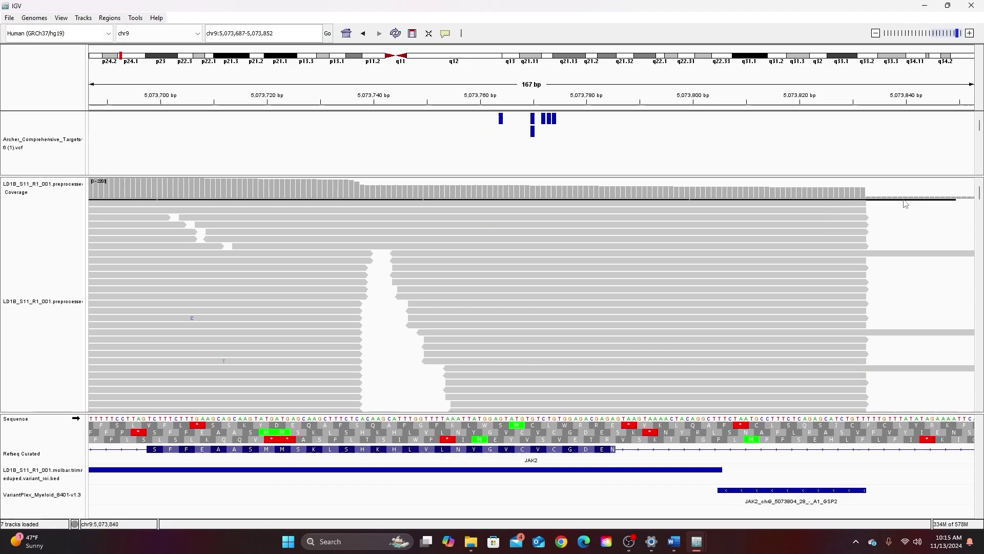
click(150, 196)
drag(175, 369, 389, 376)
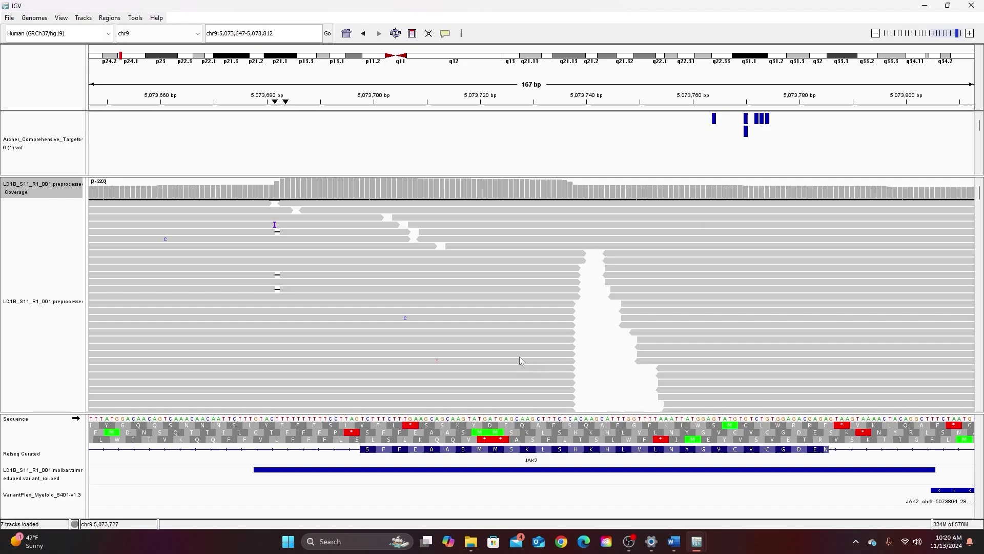
Step: Turn on Show all bases for the BAM alignment track
right_click(445, 351)
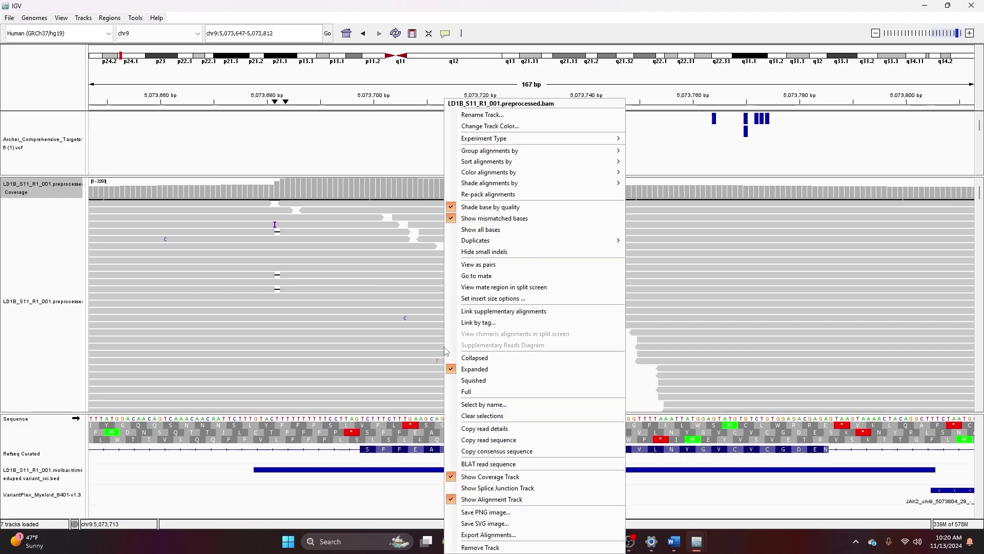
click(470, 232)
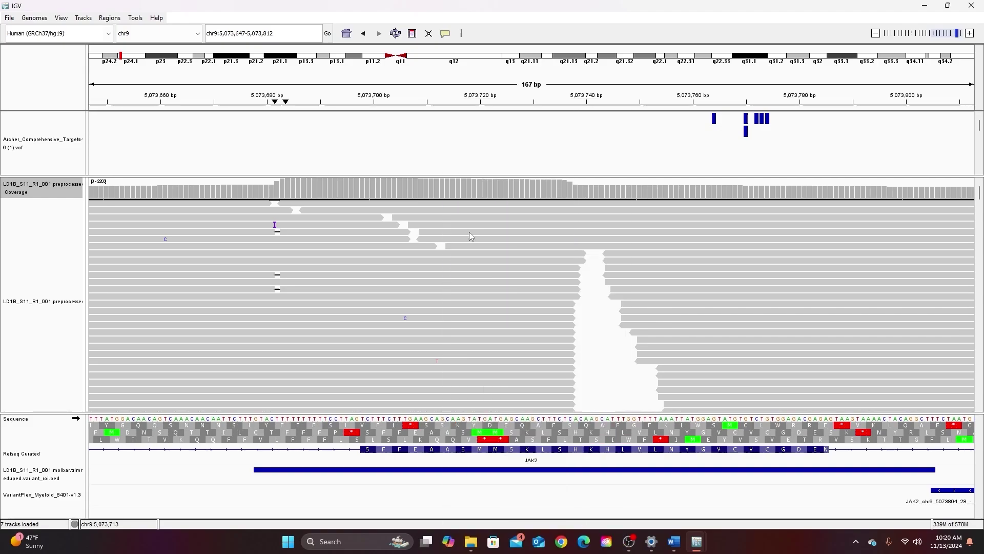
scroll(481, 319, down, 1)
scroll(481, 319, down, 4)
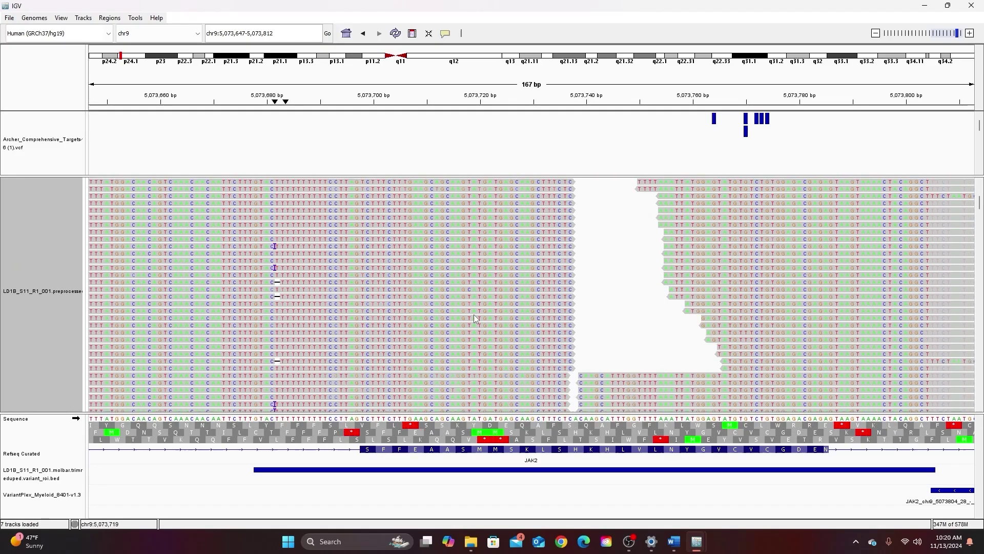
scroll(475, 337, up, 5)
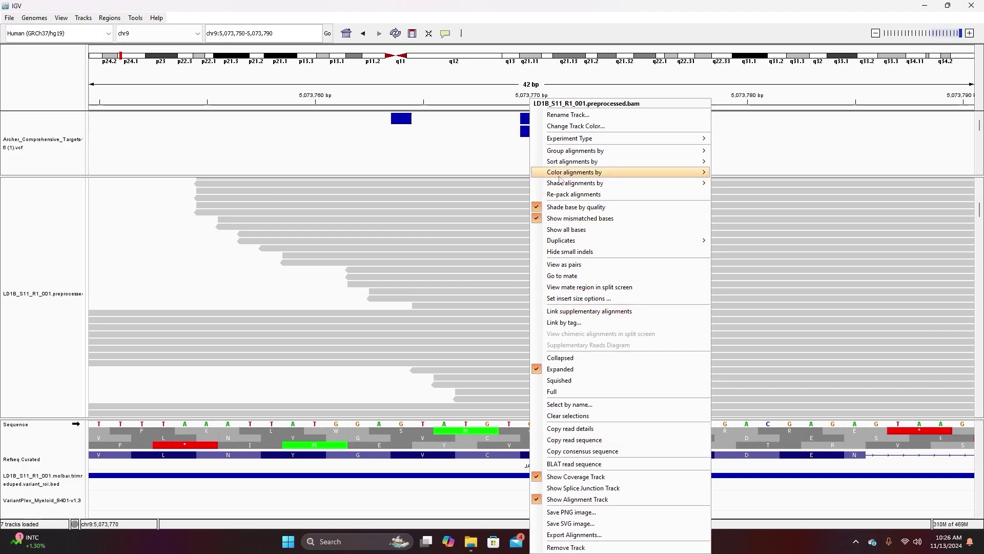
Step: Sort the reads by base at chr9:5,073,770 and scroll back to the top
mouse_move(597, 162)
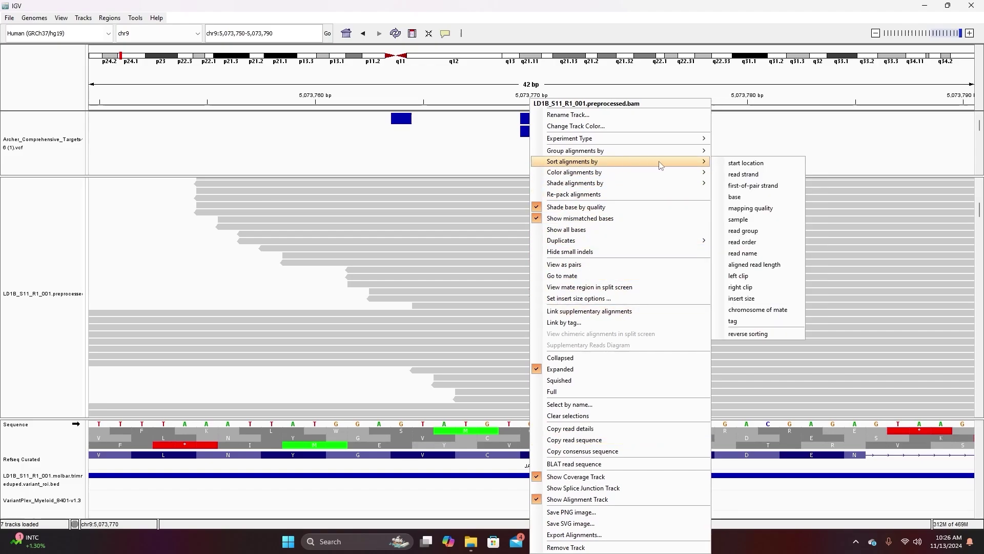
click(745, 198)
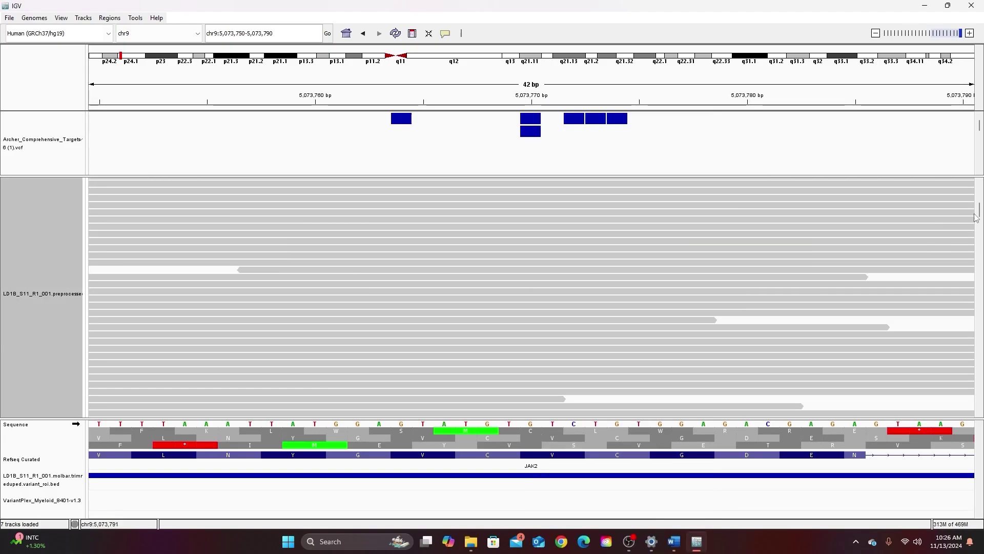
drag(979, 215, 980, 194)
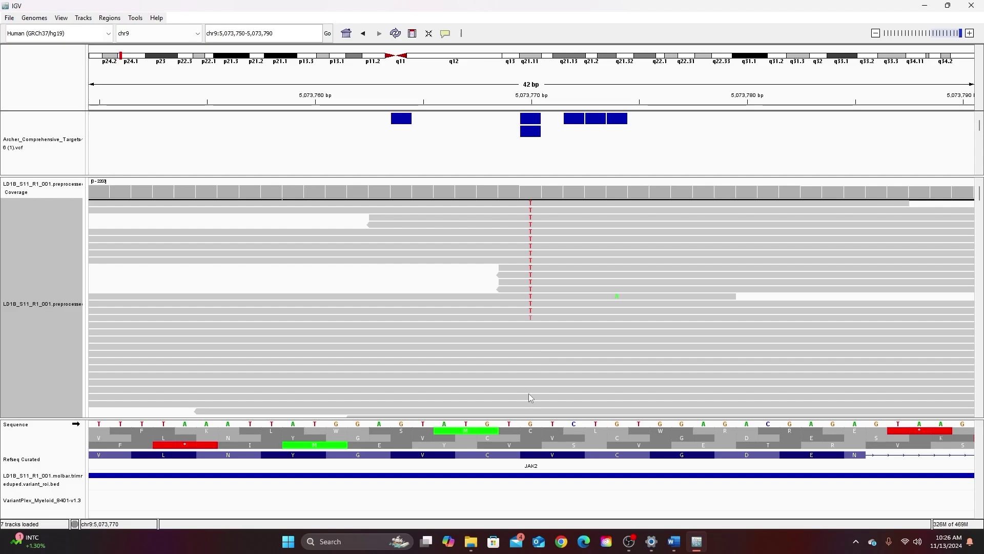
Step: Toggle the alignment track's Shade base by quality option off and back on
right_click(539, 344)
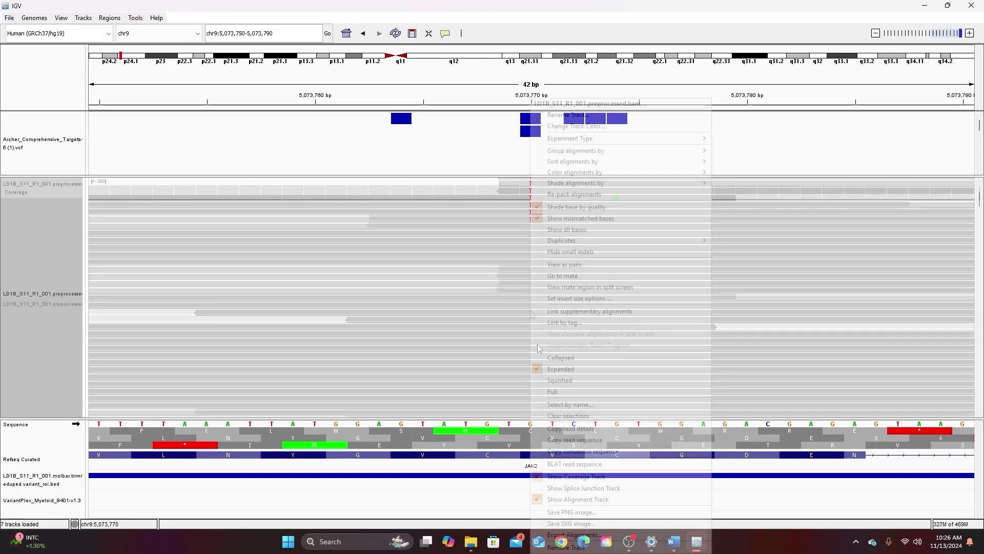
click(607, 207)
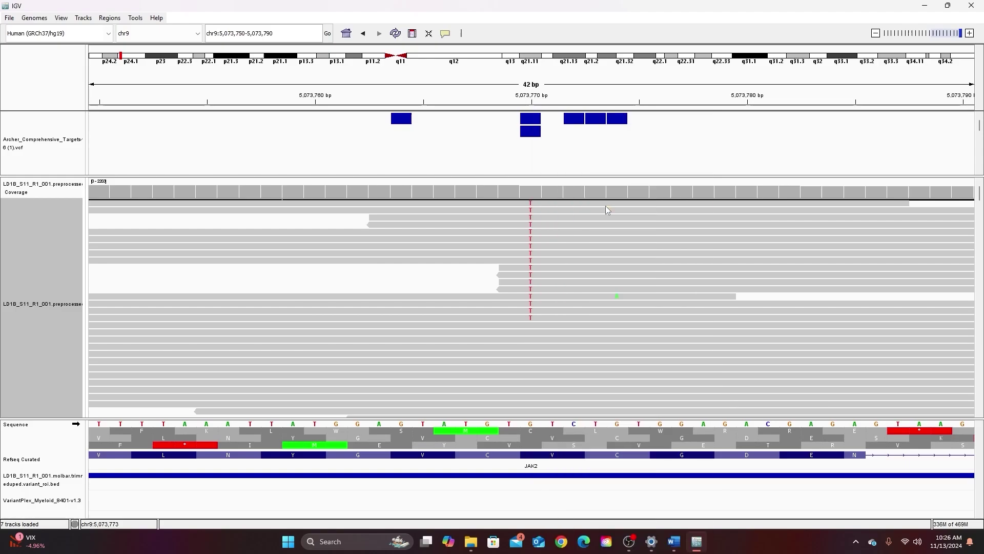
right_click(532, 308)
click(552, 208)
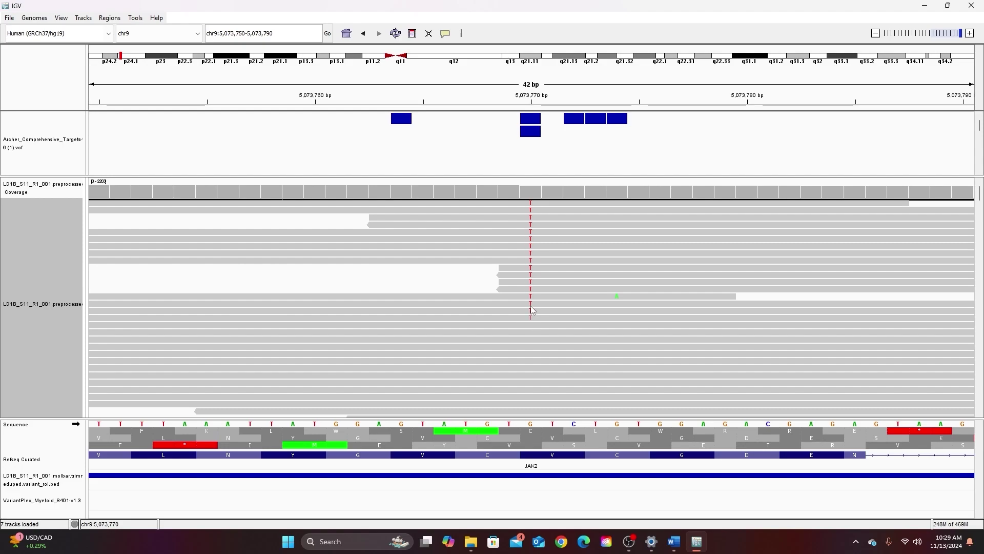
drag(524, 321, 540, 309)
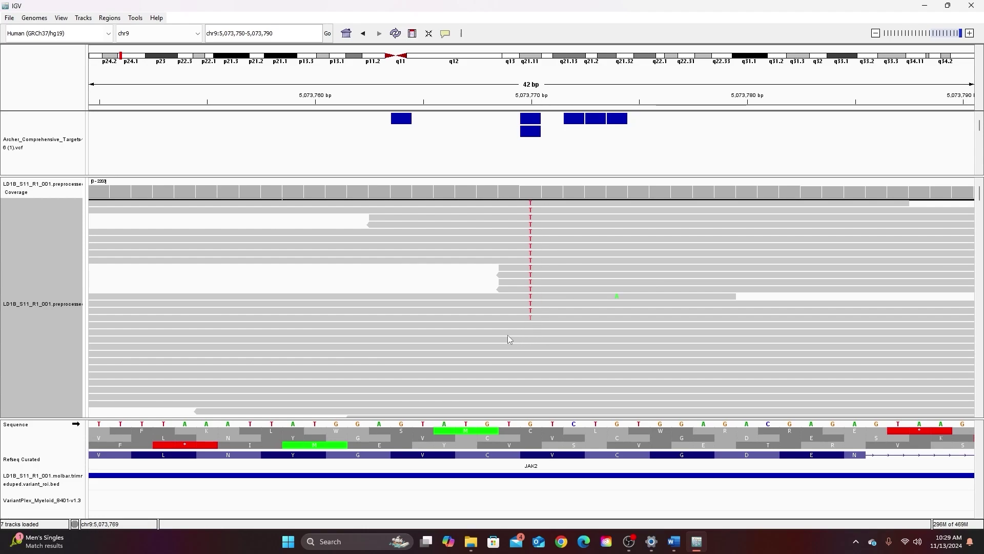
Step: Enable 'Show center line' in the Alignments preferences and save the change
click(61, 18)
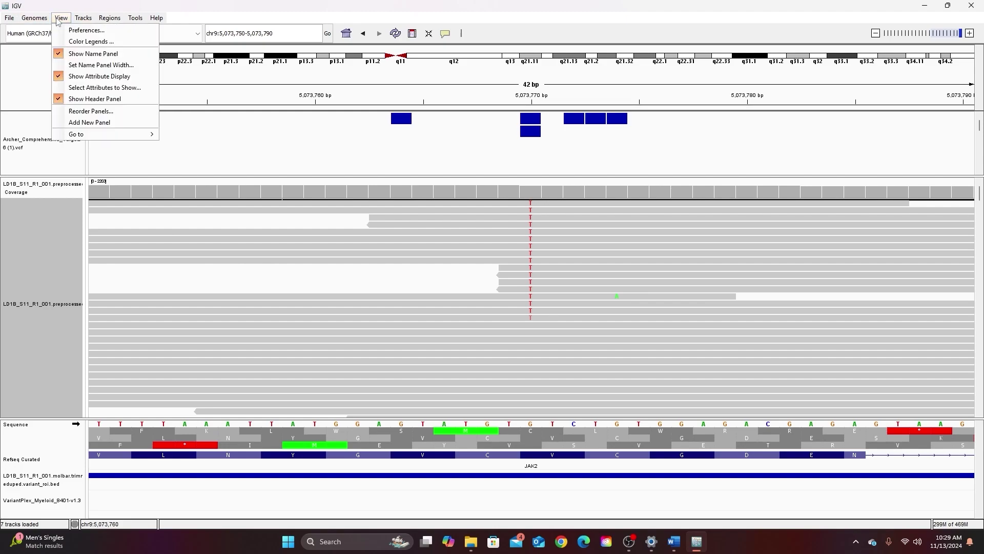
click(65, 30)
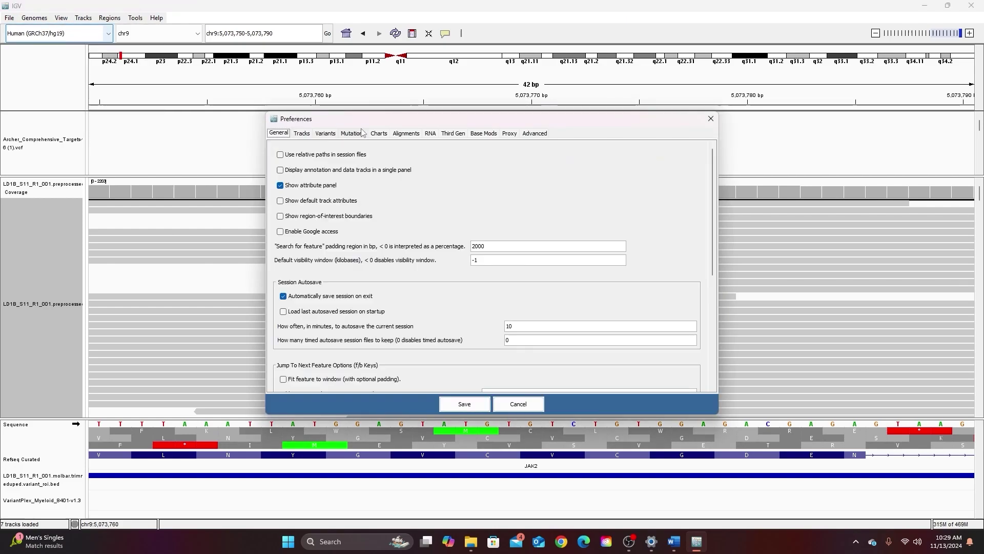
click(407, 134)
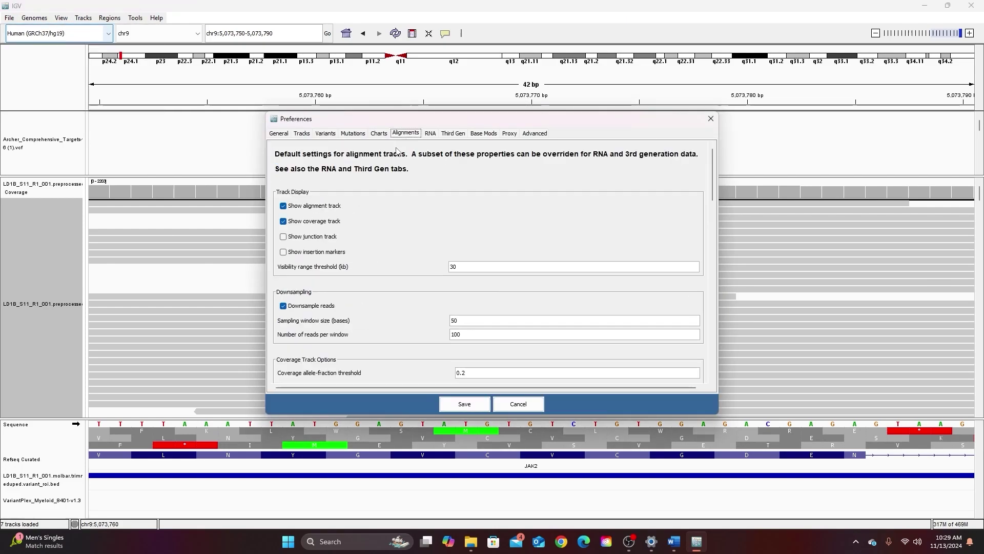
scroll(331, 256, down, 10)
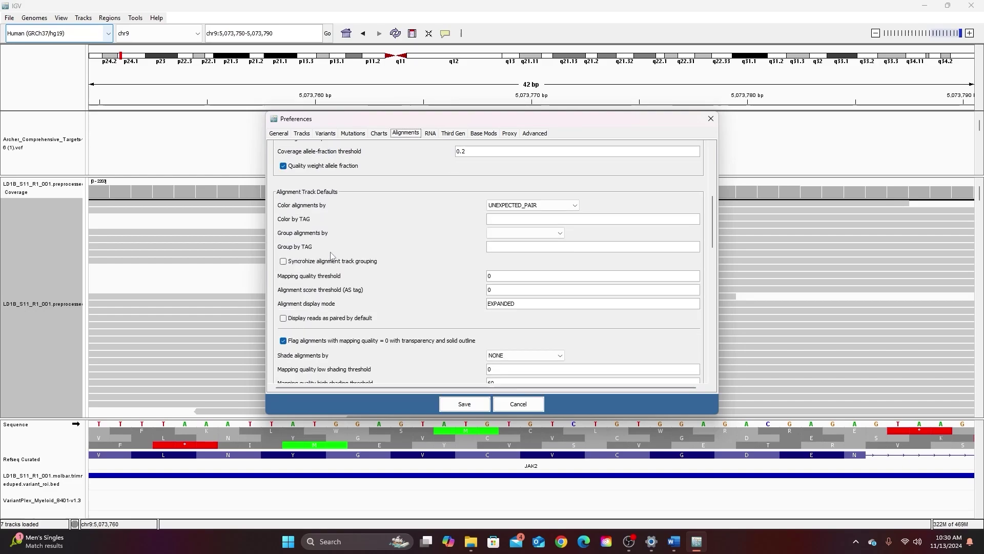
scroll(331, 256, down, 3)
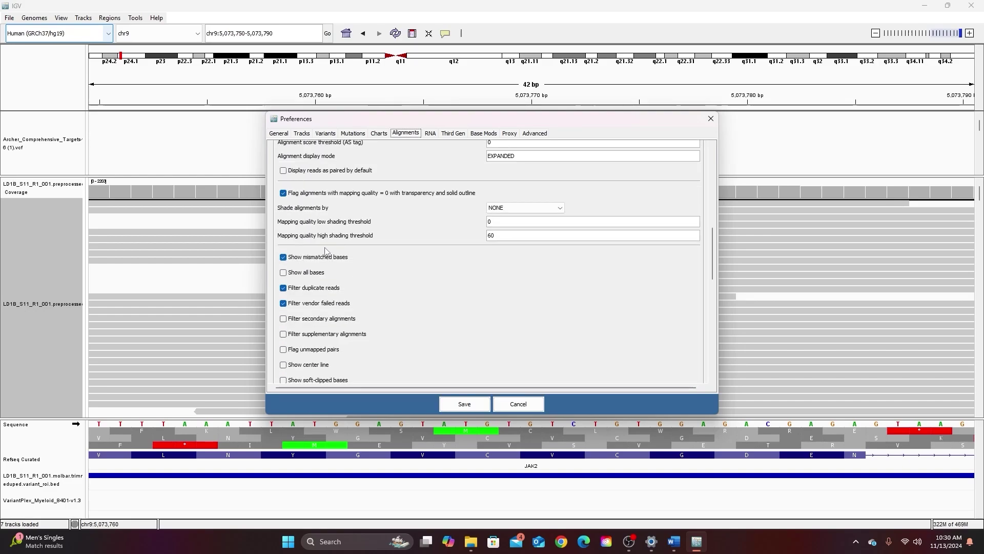
scroll(326, 253, down, 1)
click(283, 341)
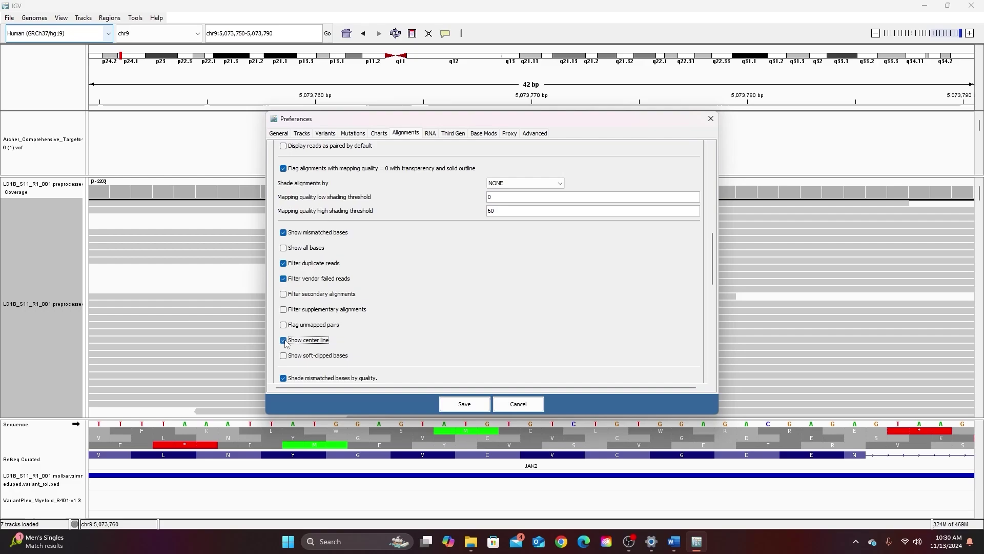
click(464, 404)
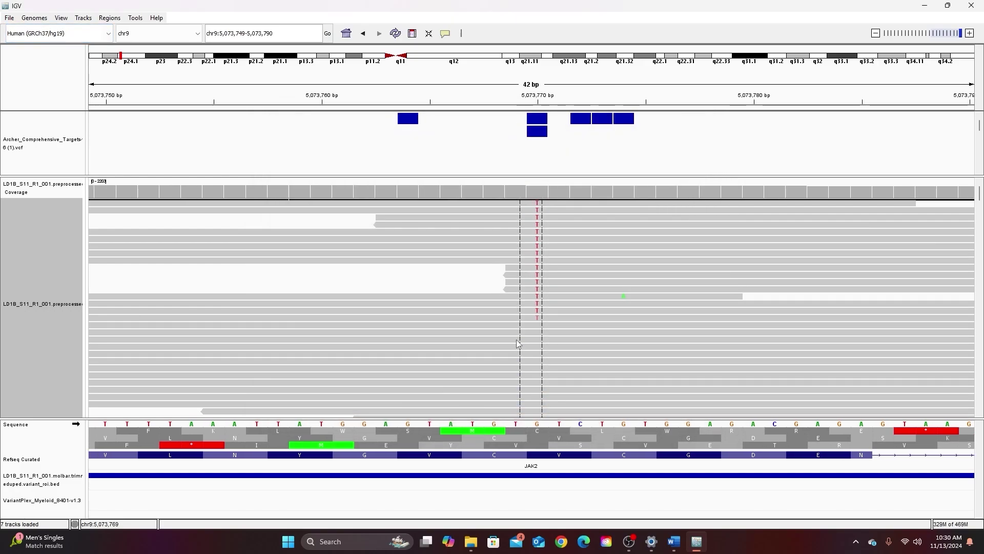
Step: Pan the 333 bp window to chr9:5,073,516-5,073,847, centring the indel near 5,073,682
mouse_move(510, 345)
mouse_down()
mouse_move(538, 345)
mouse_move(510, 350)
mouse_up()
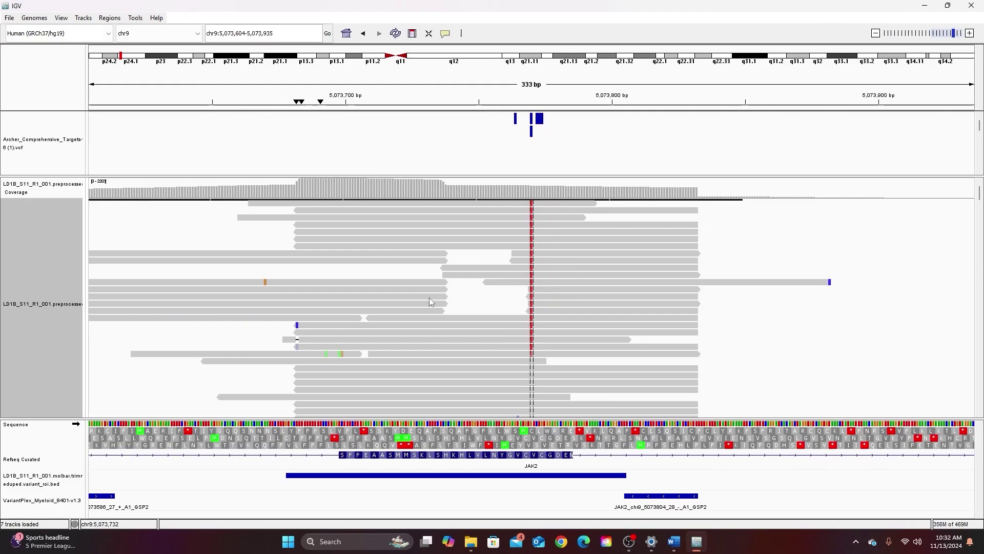
drag(430, 298, 666, 299)
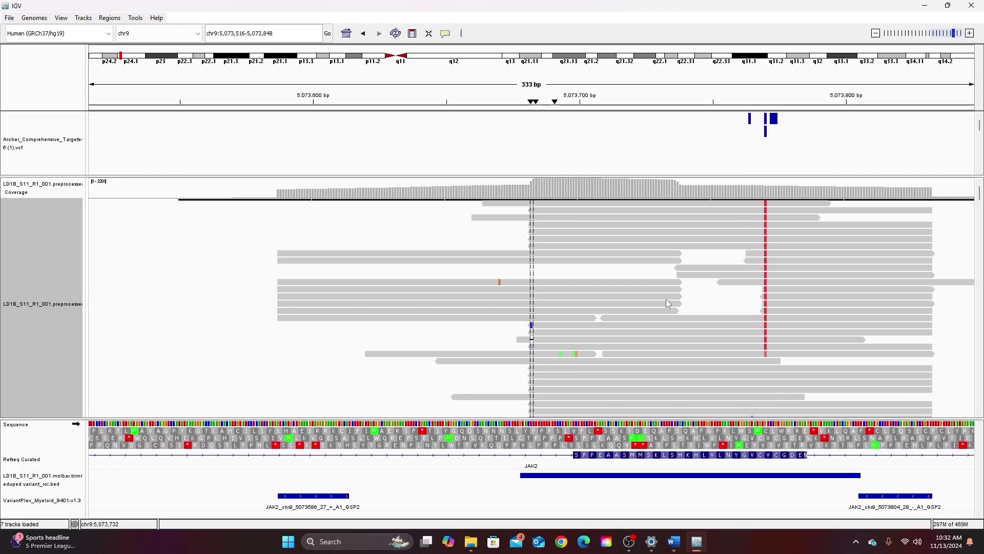
scroll(656, 297, down, 3)
scroll(655, 297, down, 1)
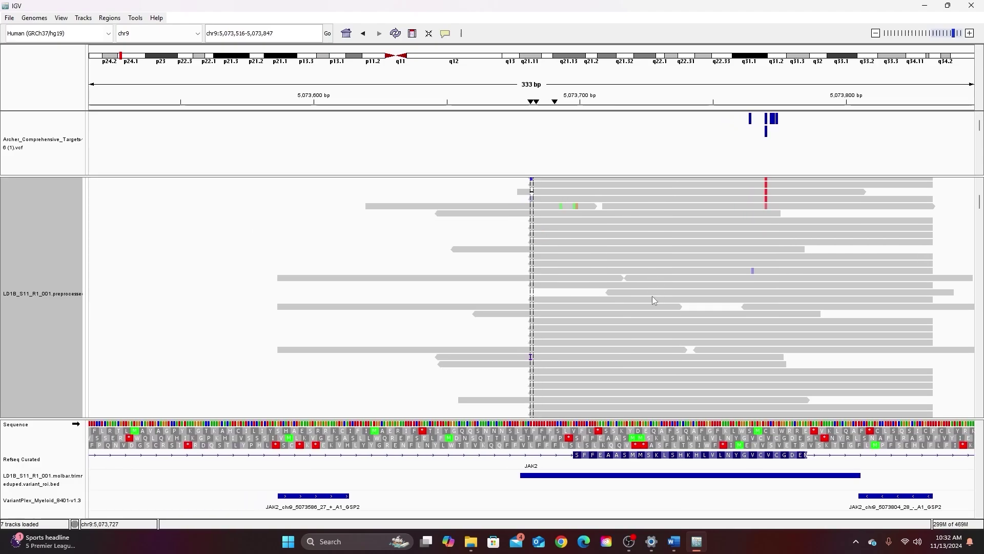
scroll(579, 287, up, 2)
scroll(577, 286, up, 2)
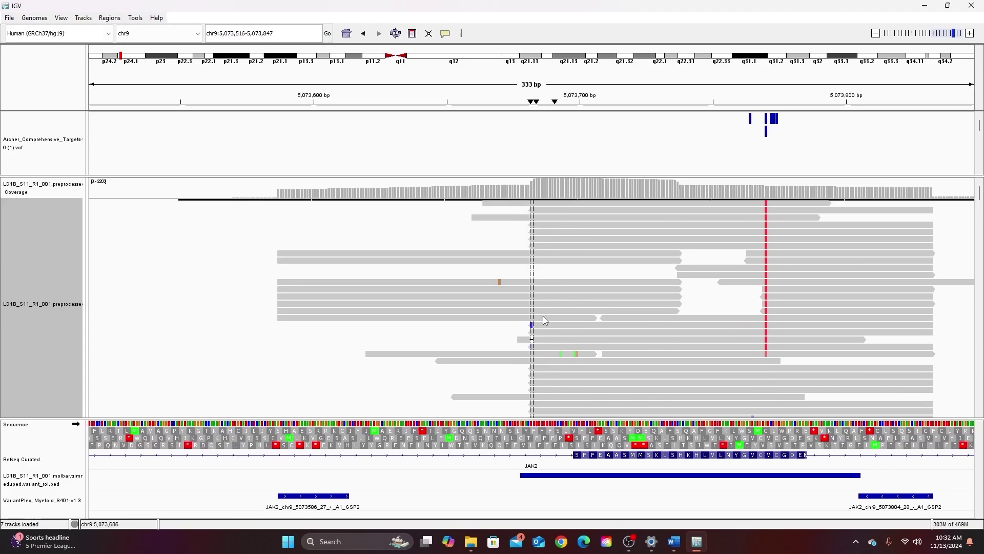
double_click(532, 328)
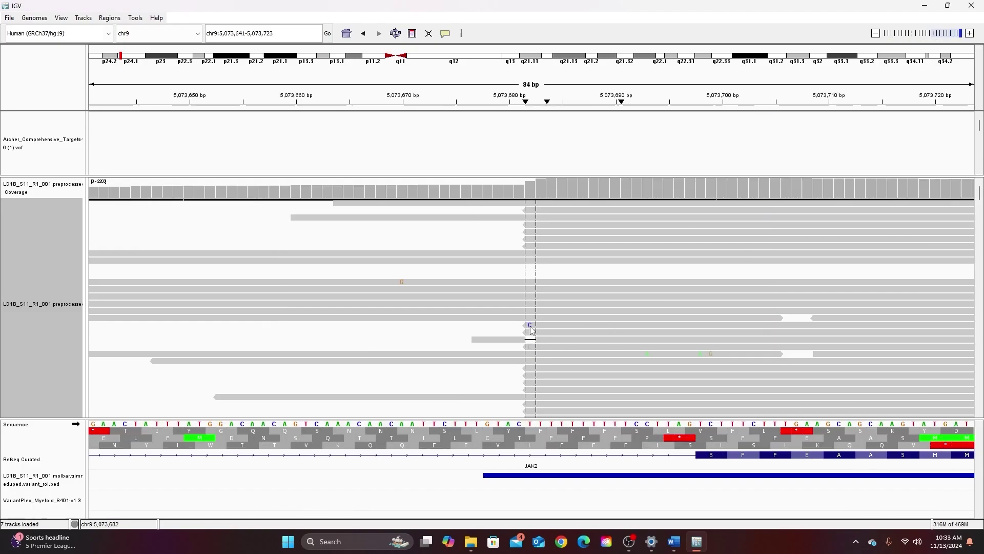
right_click(531, 329)
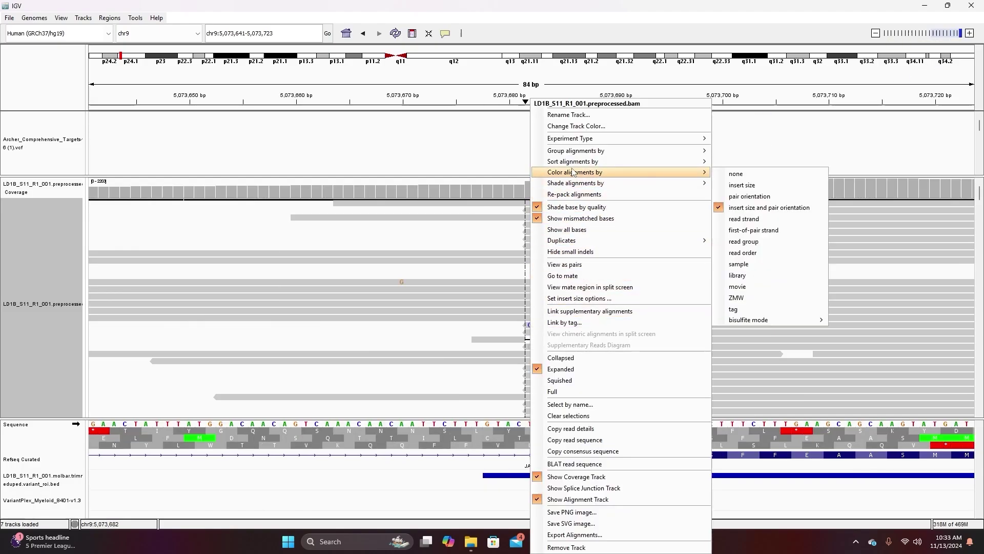
mouse_move(587, 162)
click(735, 197)
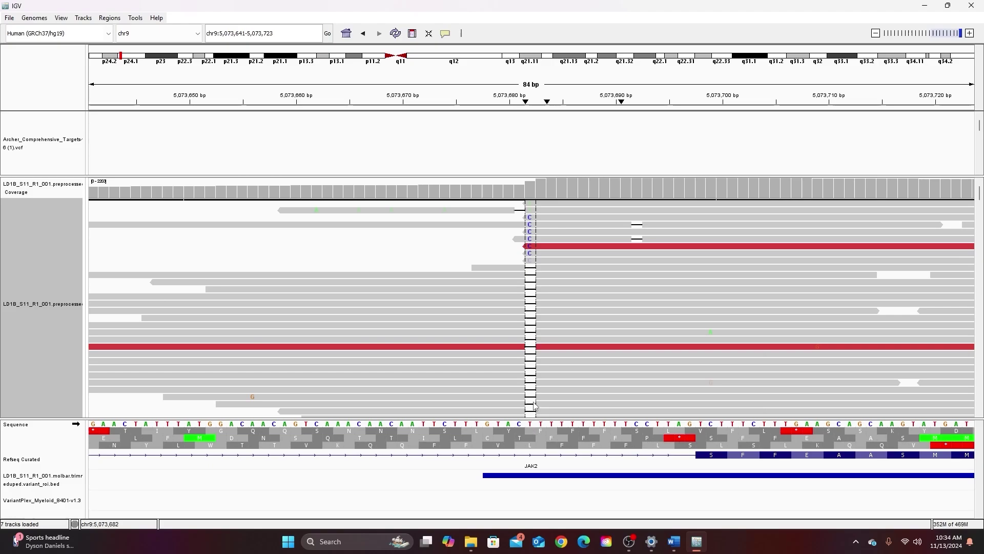
scroll(534, 405, down, 5)
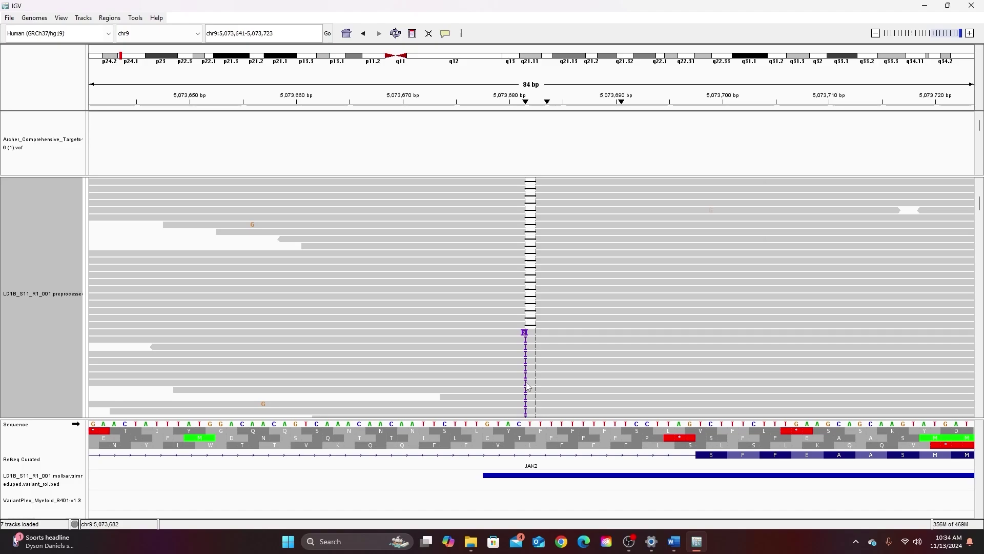
click(527, 386)
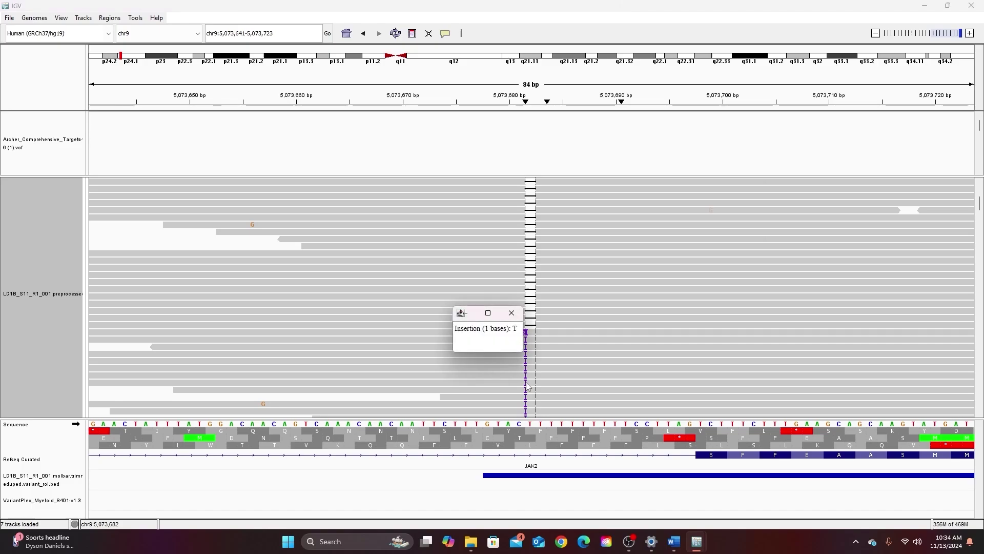
click(511, 313)
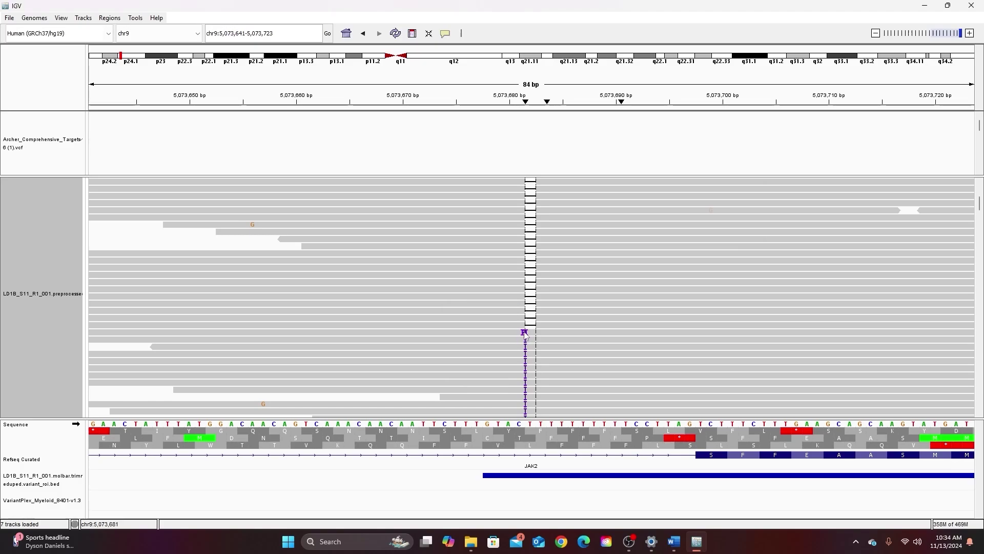
click(525, 334)
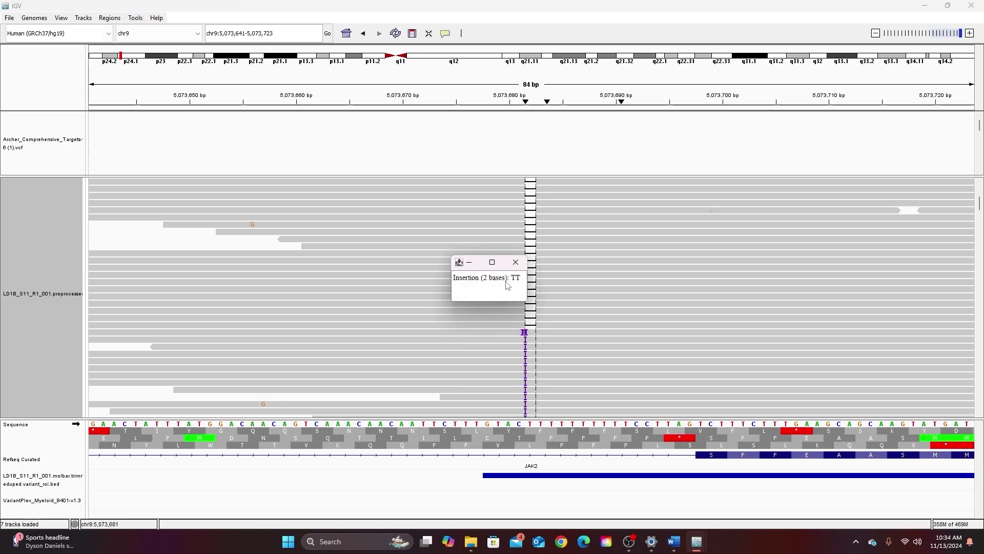
click(515, 262)
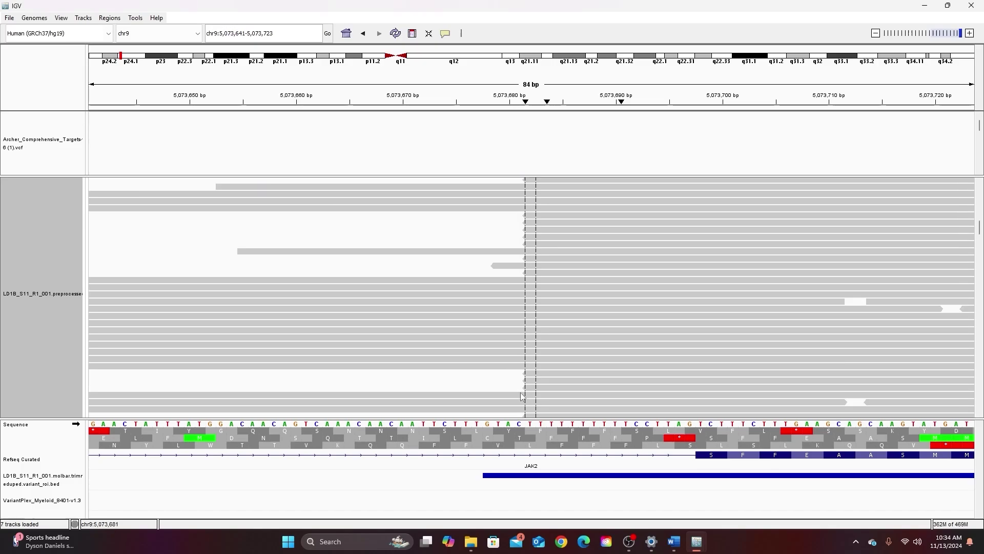
scroll(523, 374, up, 5)
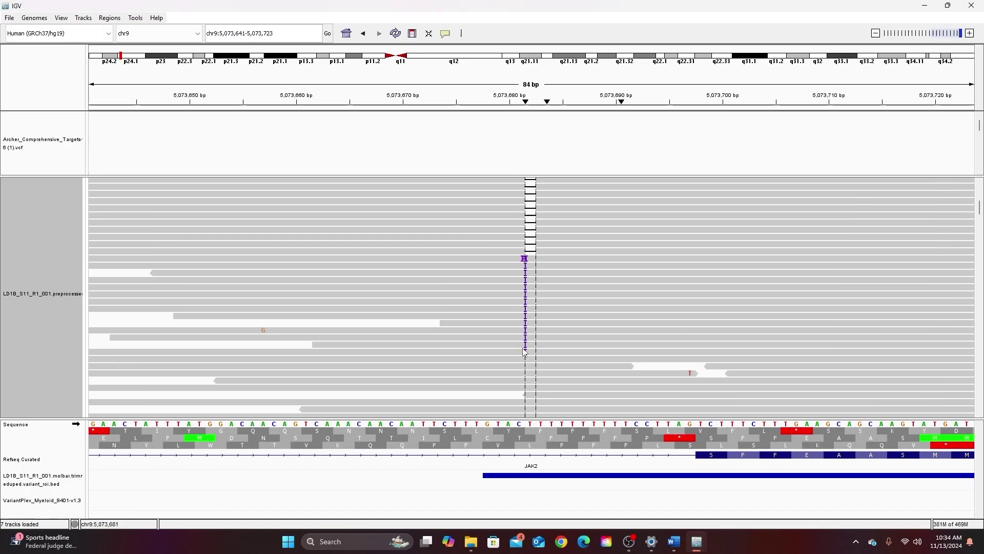
scroll(524, 352, up, 5)
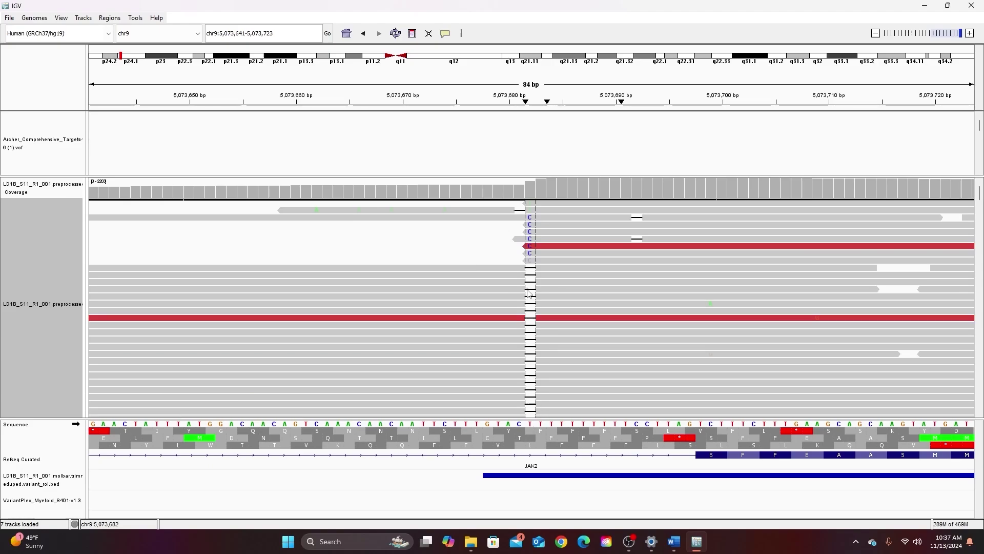
right_click(527, 307)
mouse_move(611, 165)
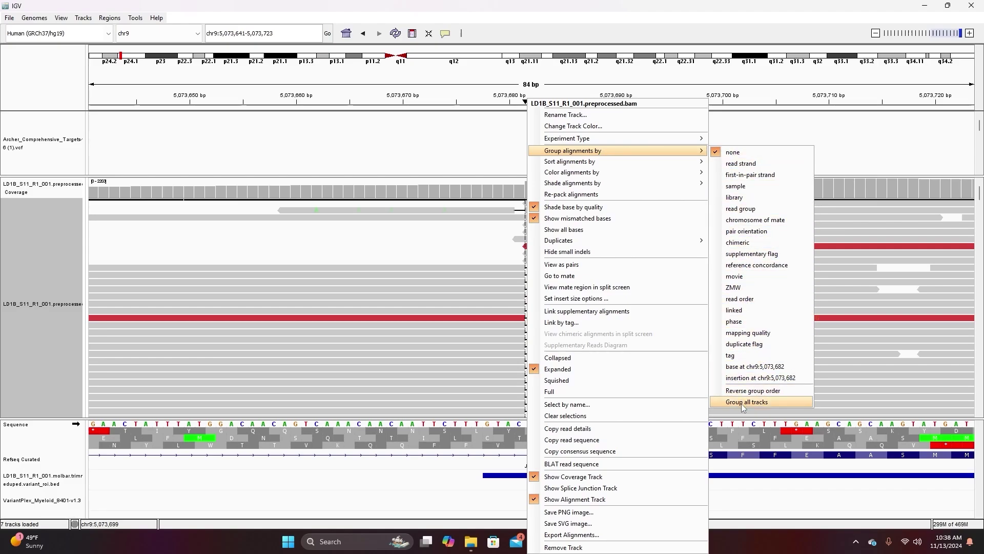
click(738, 367)
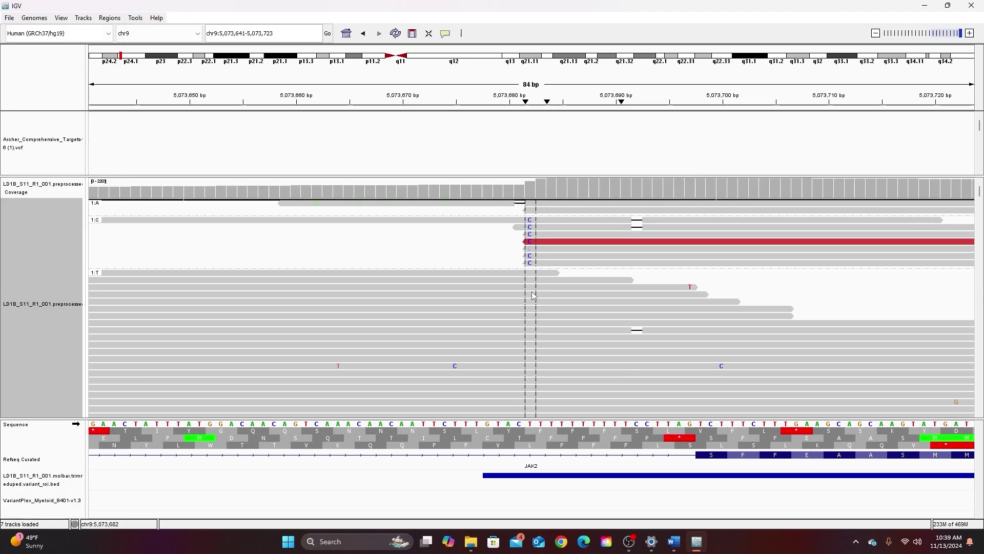
scroll(539, 292, down, 5)
right_click(531, 212)
mouse_move(548, 154)
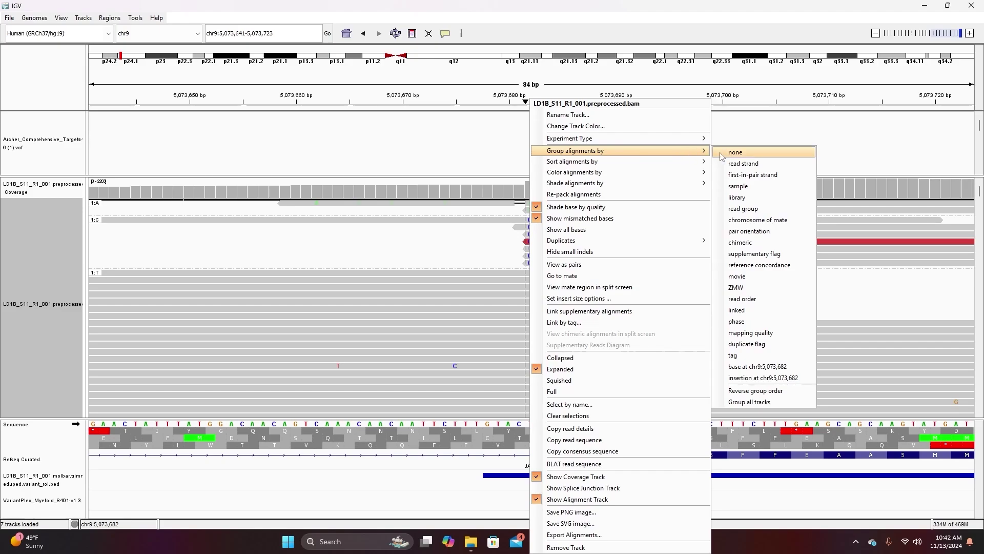
click(737, 152)
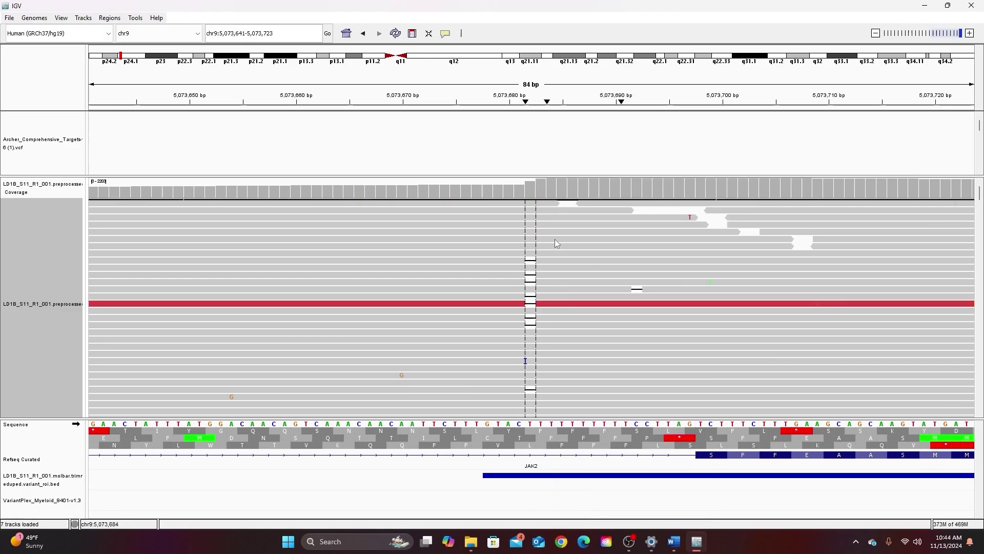
Step: Colour alignments by read strand and pan about 28 bp downstream to chr9:5,073,668-5,073,750
right_click(555, 239)
mouse_move(560, 241)
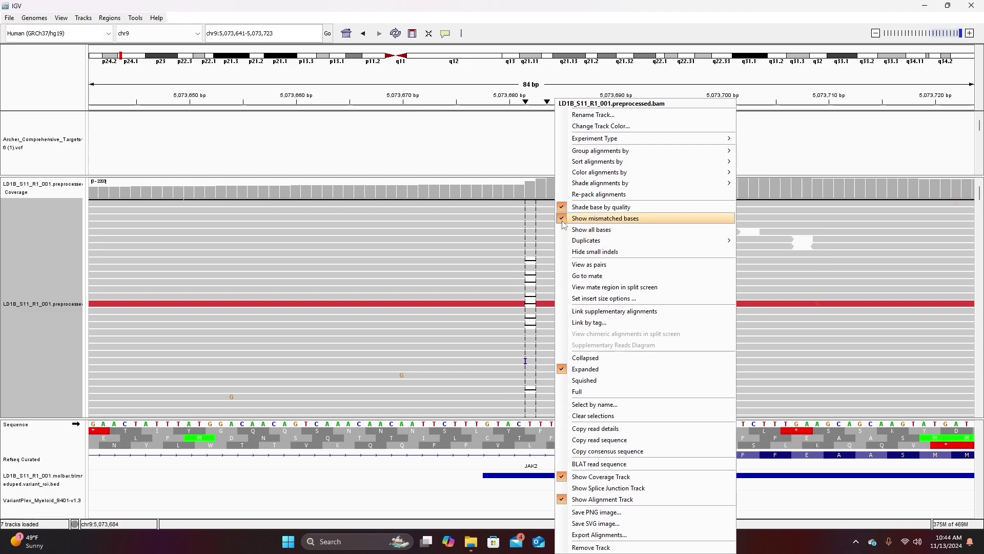
mouse_move(598, 175)
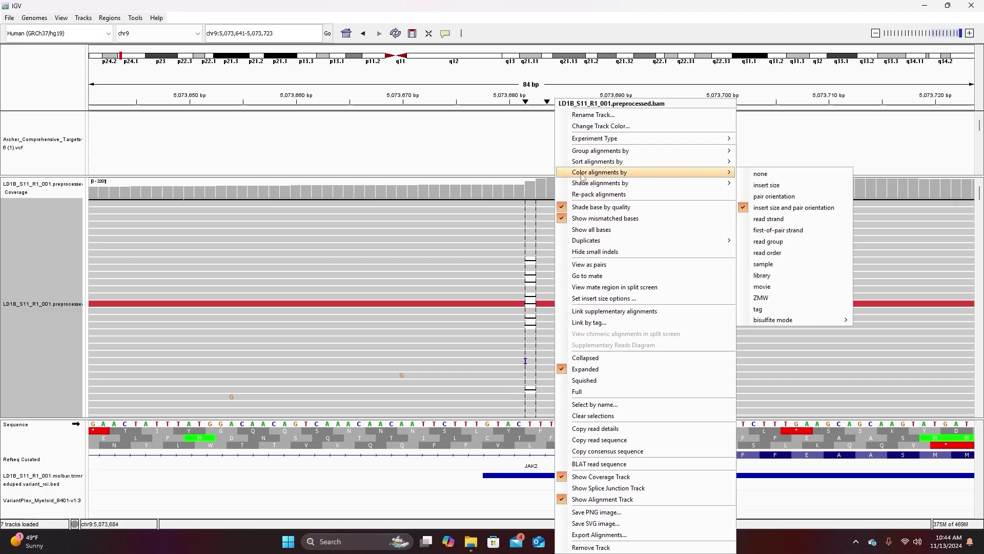
click(783, 219)
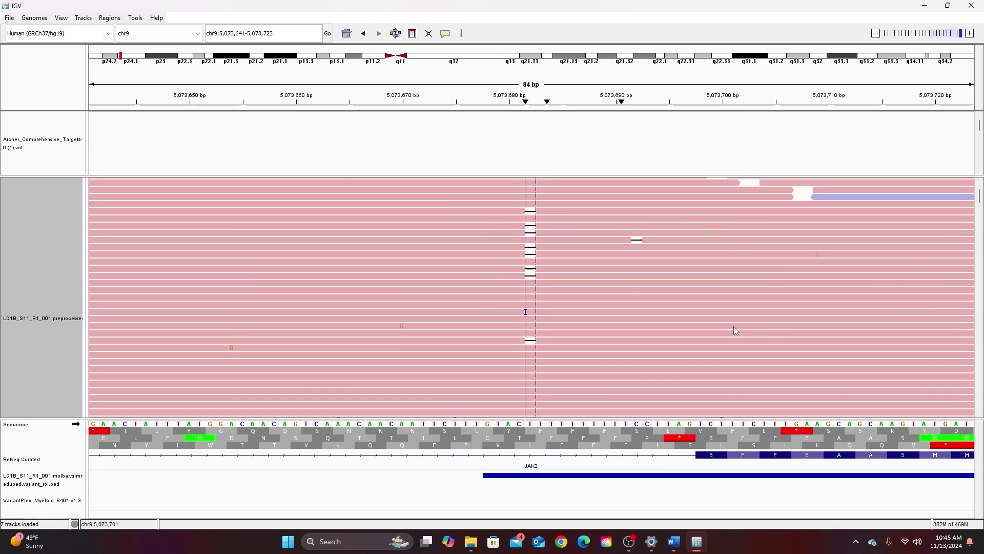
drag(802, 333, 502, 334)
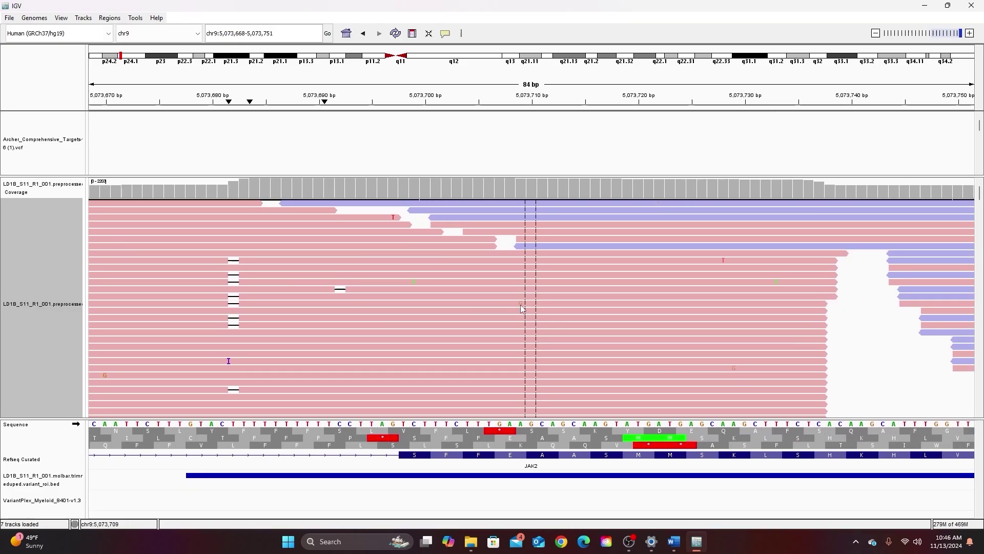
right_click(550, 303)
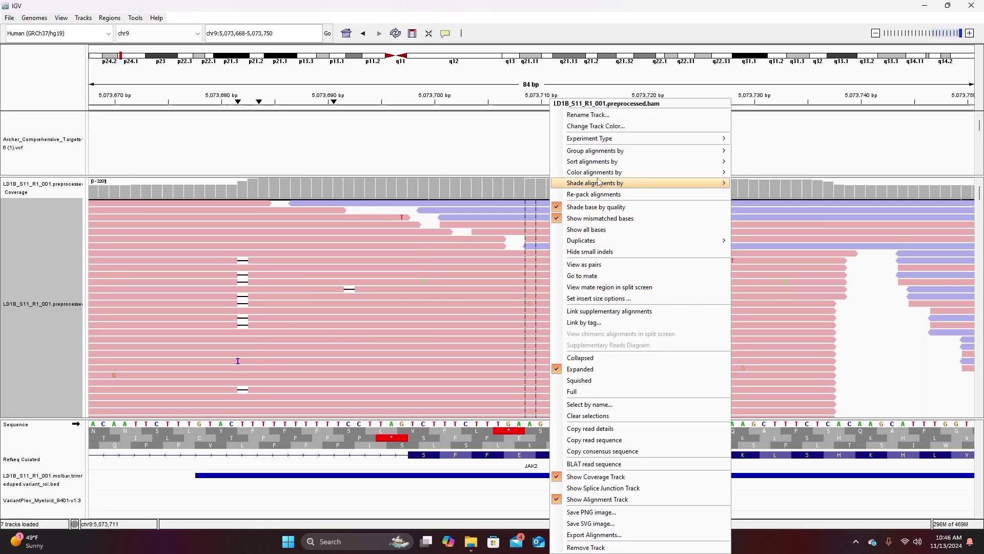
mouse_move(601, 174)
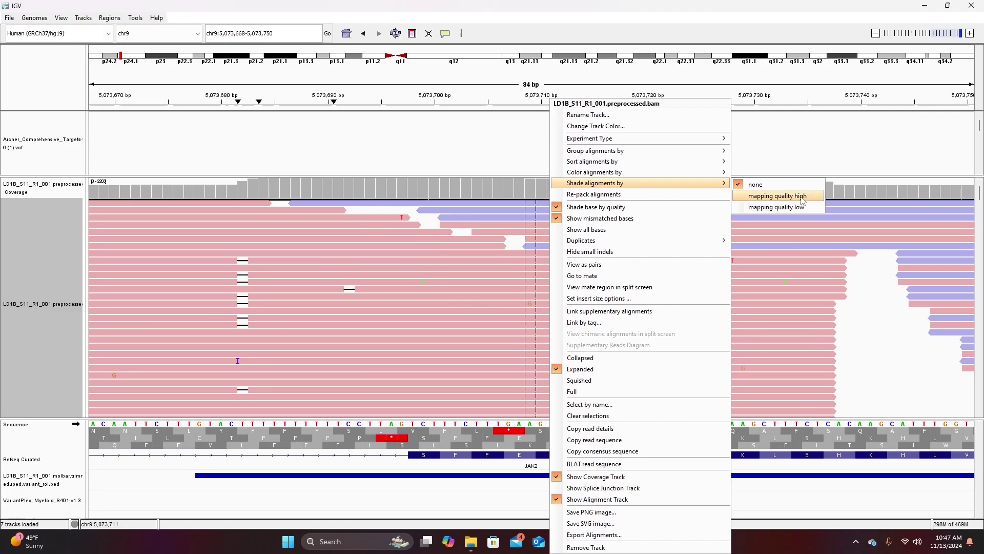
click(776, 197)
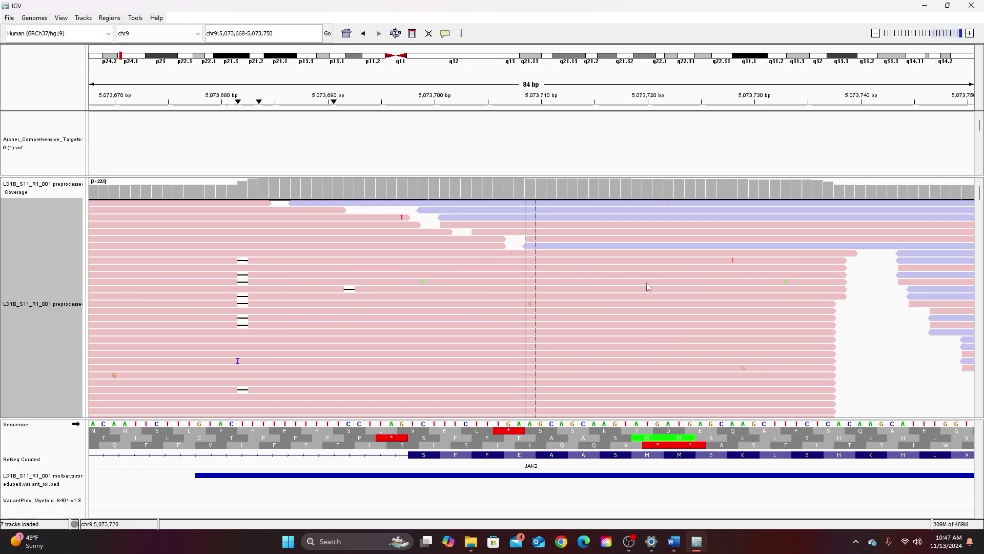
scroll(619, 324, down, 10)
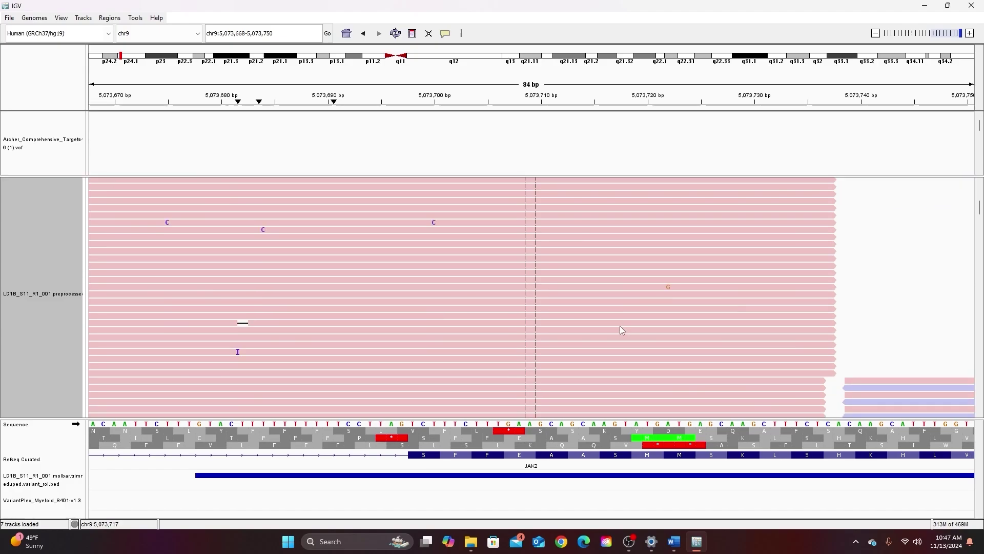
scroll(620, 328, down, 8)
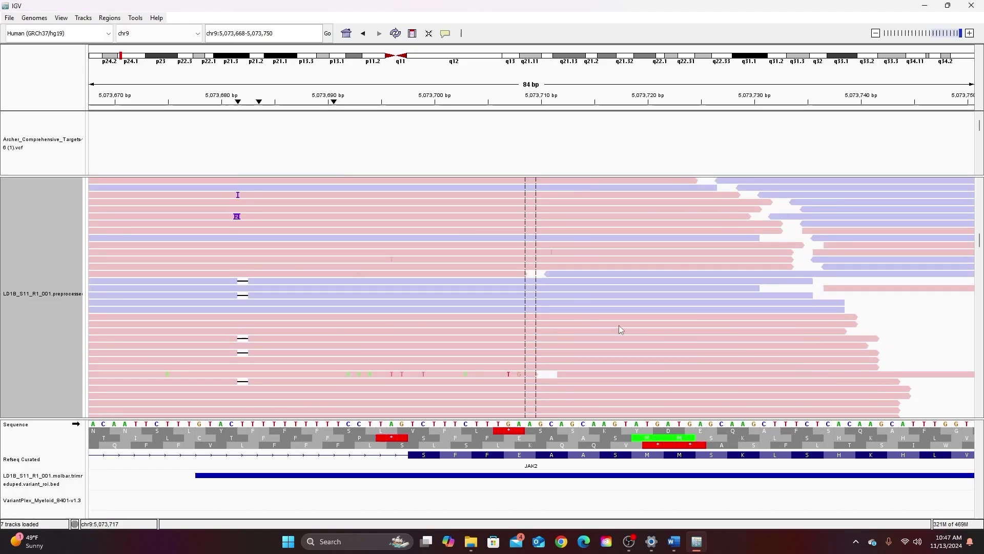
scroll(617, 328, down, 5)
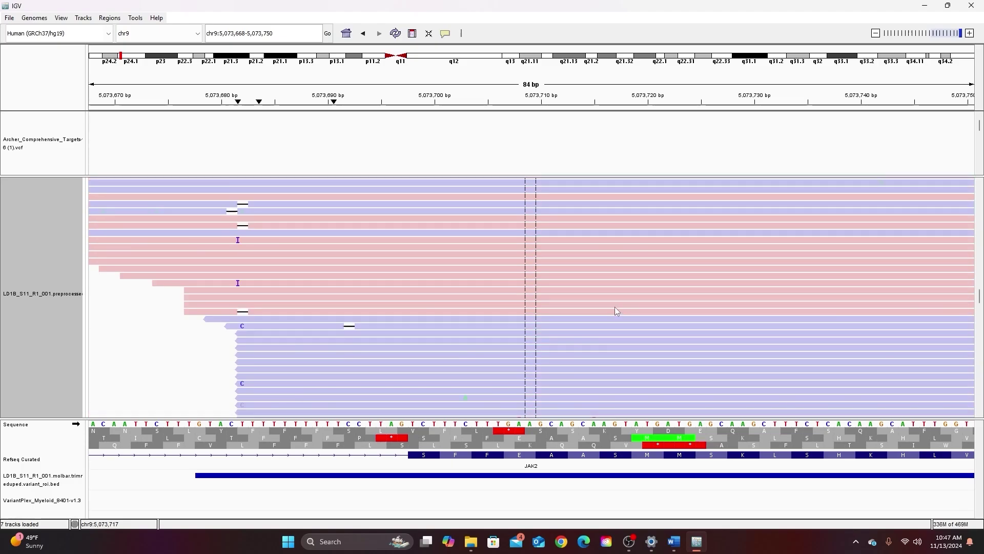
right_click(615, 306)
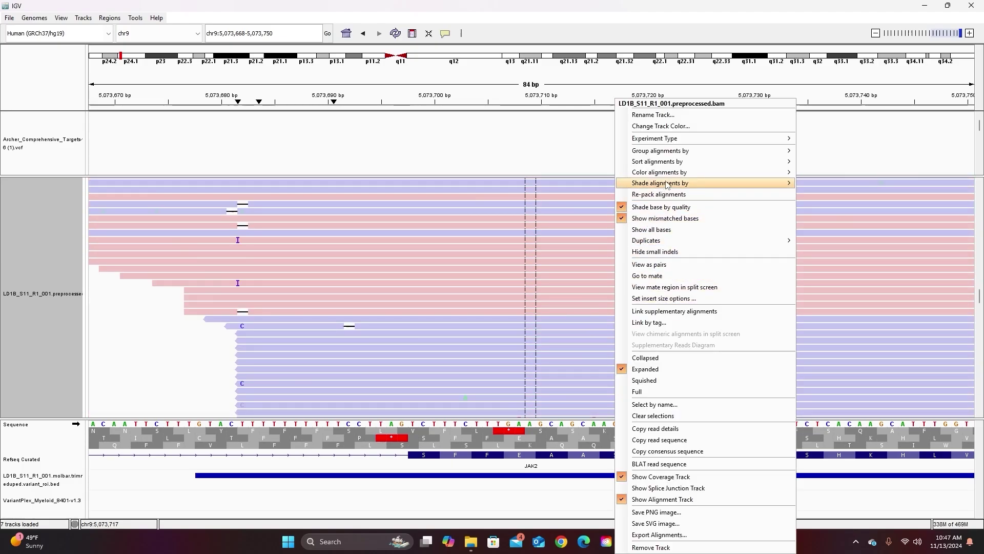
mouse_move(735, 186)
click(820, 185)
right_click(570, 306)
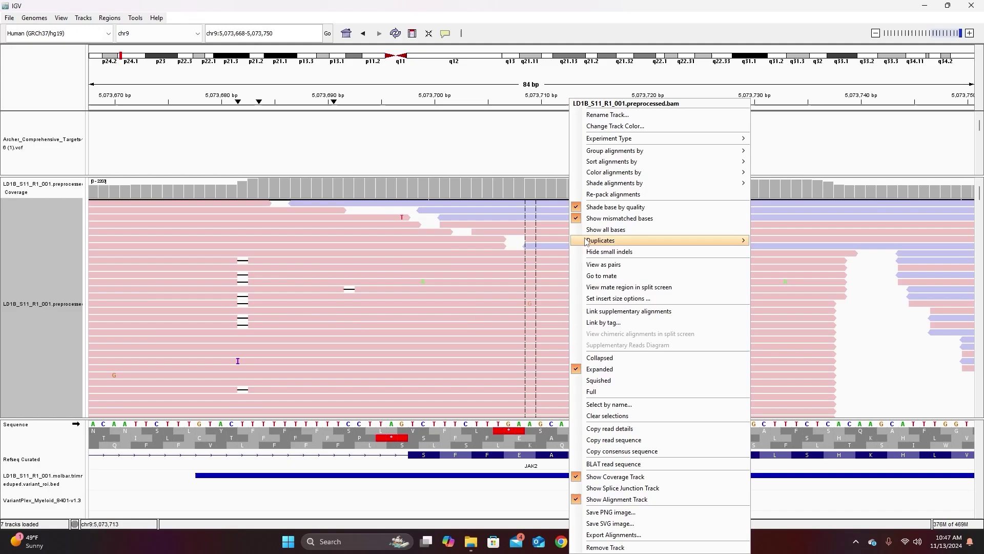
mouse_move(692, 186)
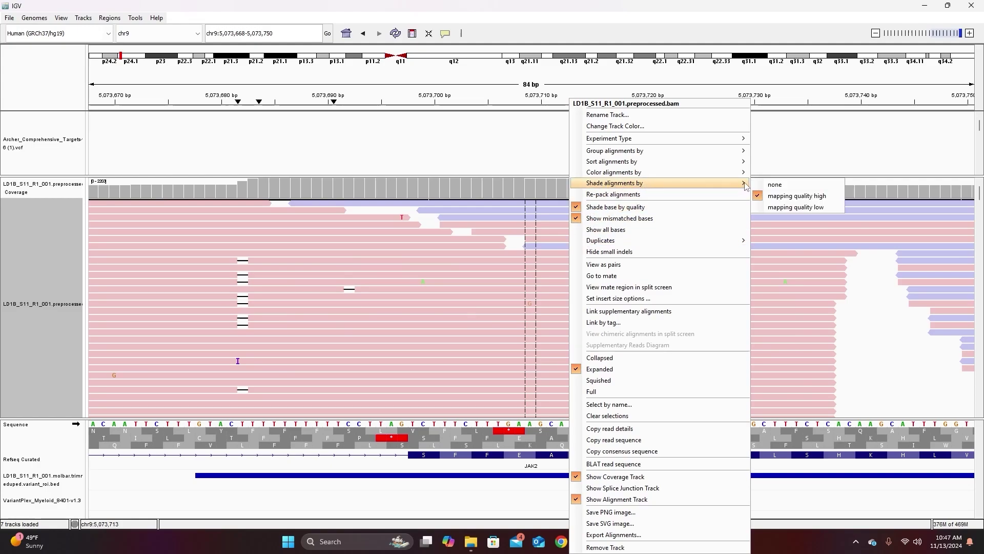
click(783, 190)
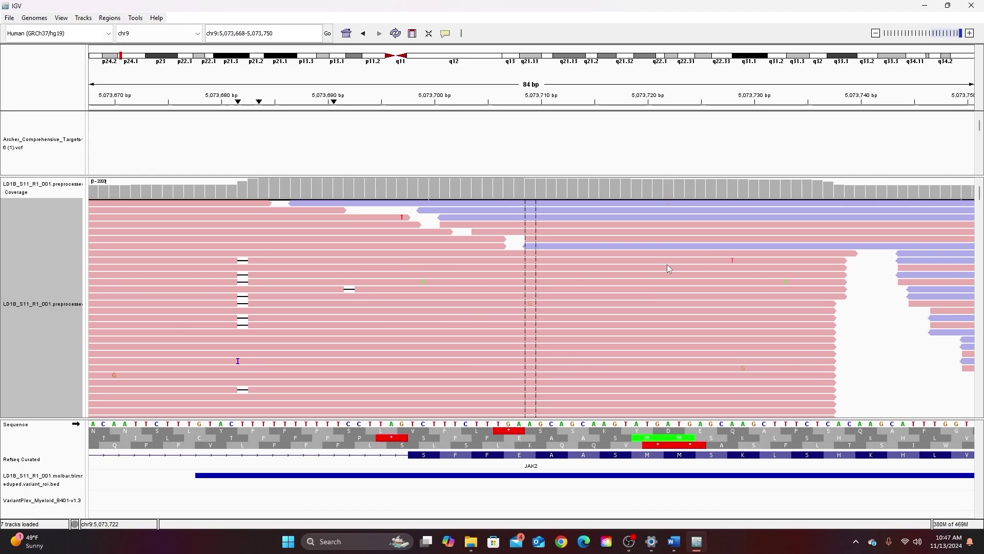
click(567, 301)
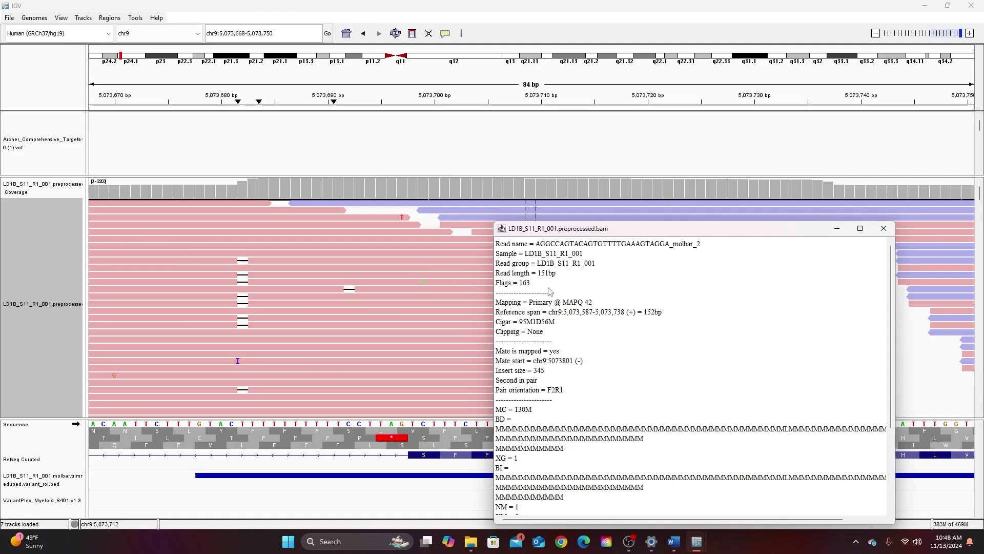
key(alt+F4)
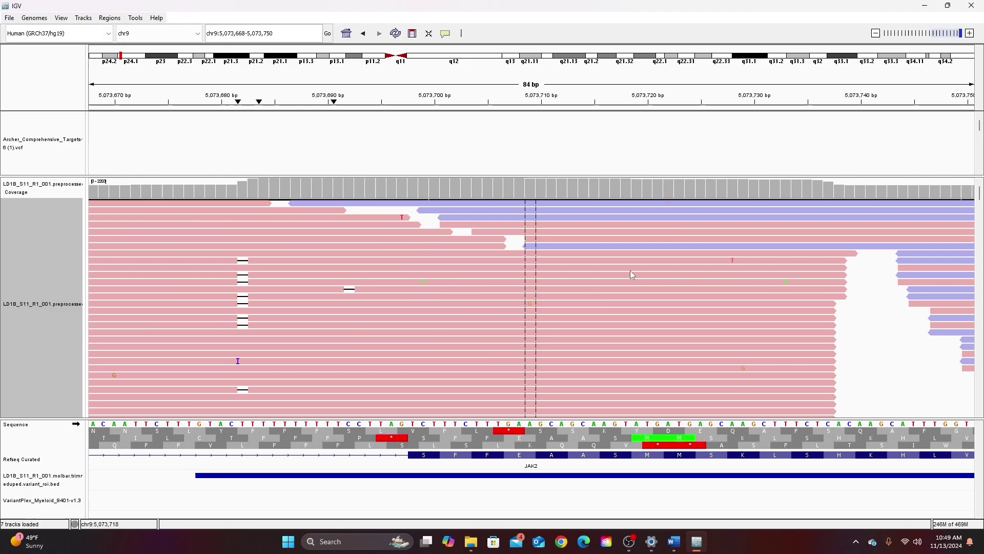
Step: Zoom out twice to a 333 bp window and view the JAK2 reads as pairs
click(876, 33)
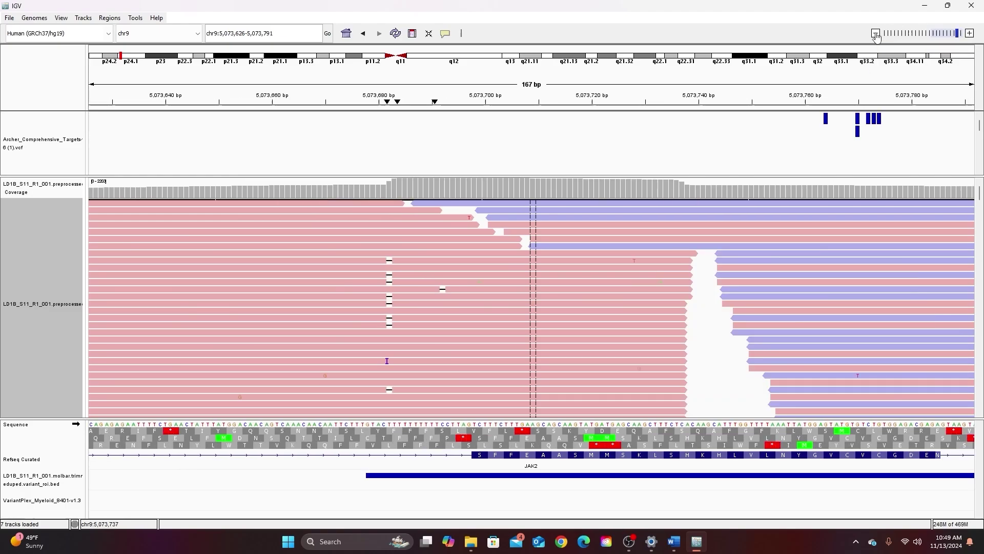
click(876, 33)
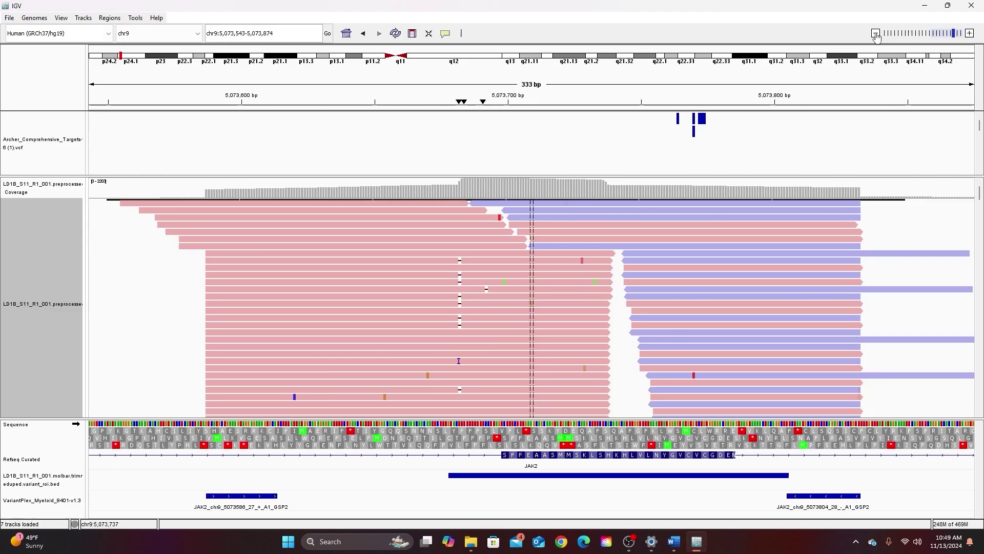
right_click(542, 288)
click(560, 264)
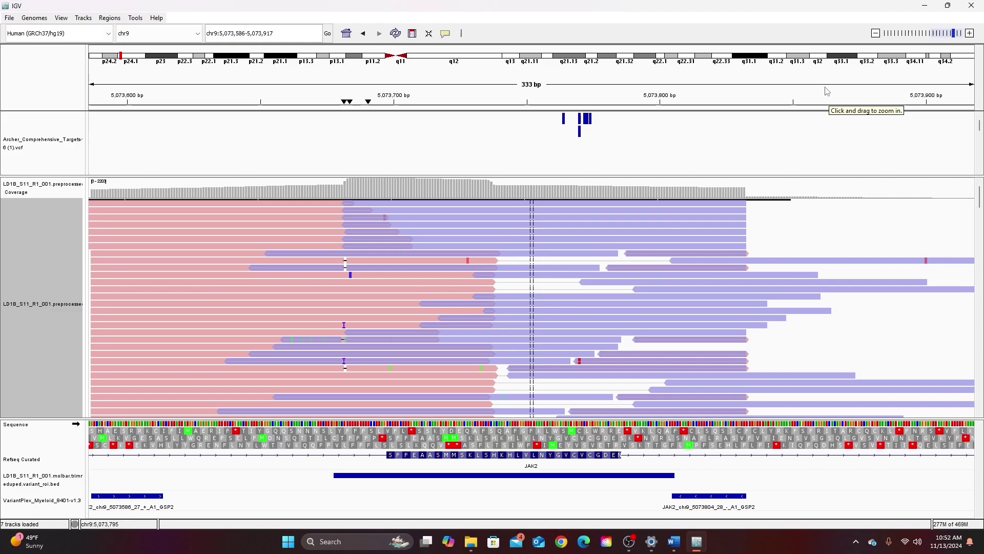
Step: Recentre the alignment view on chr9:5,073,512-5,073,843
drag(407, 338, 539, 340)
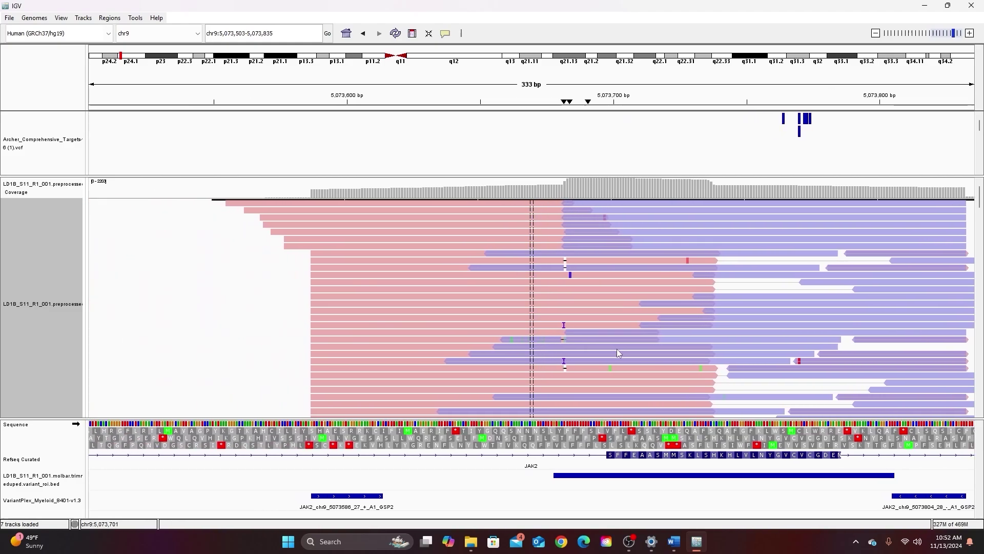
drag(645, 344, 448, 356)
drag(223, 362, 487, 373)
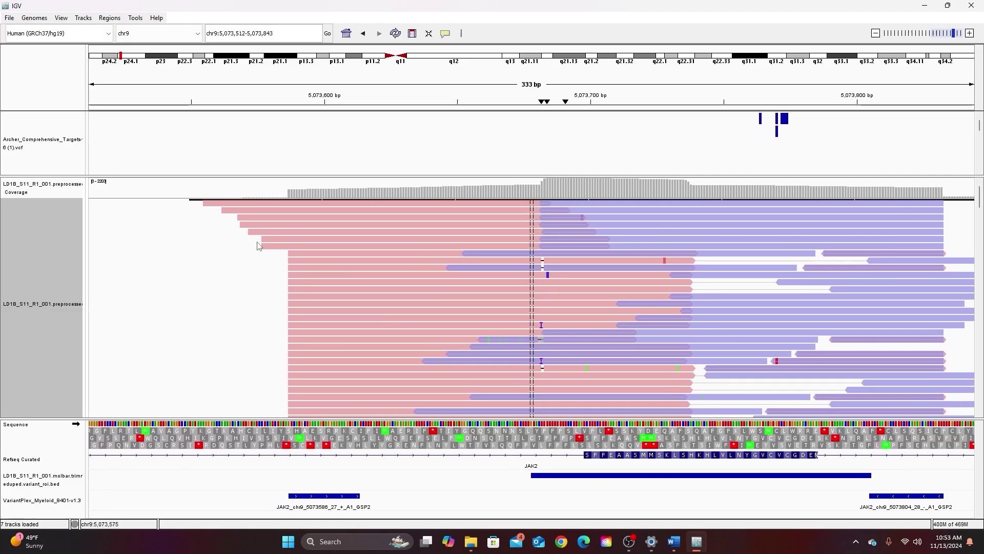
Step: Sort the alignments by first-of-pair strand
right_click(276, 237)
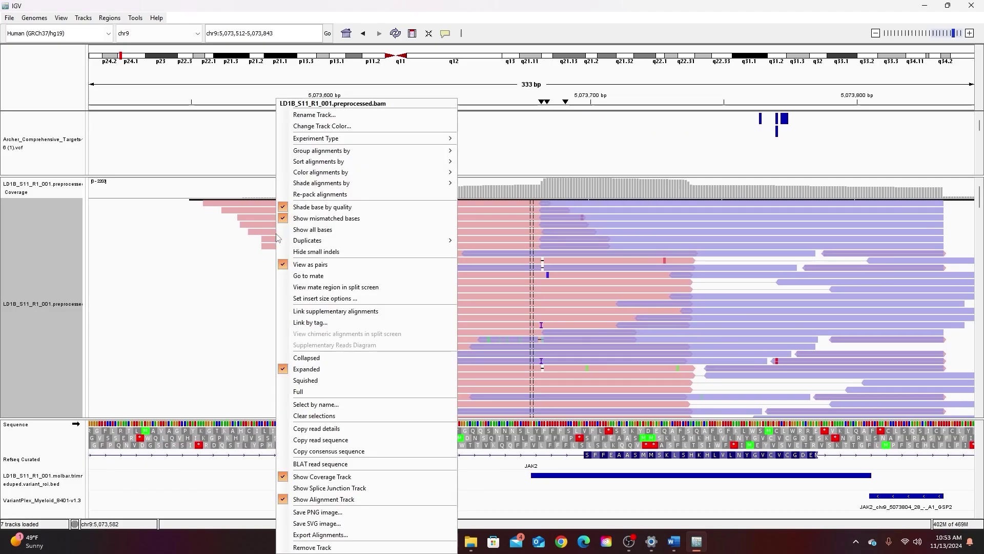
mouse_move(344, 163)
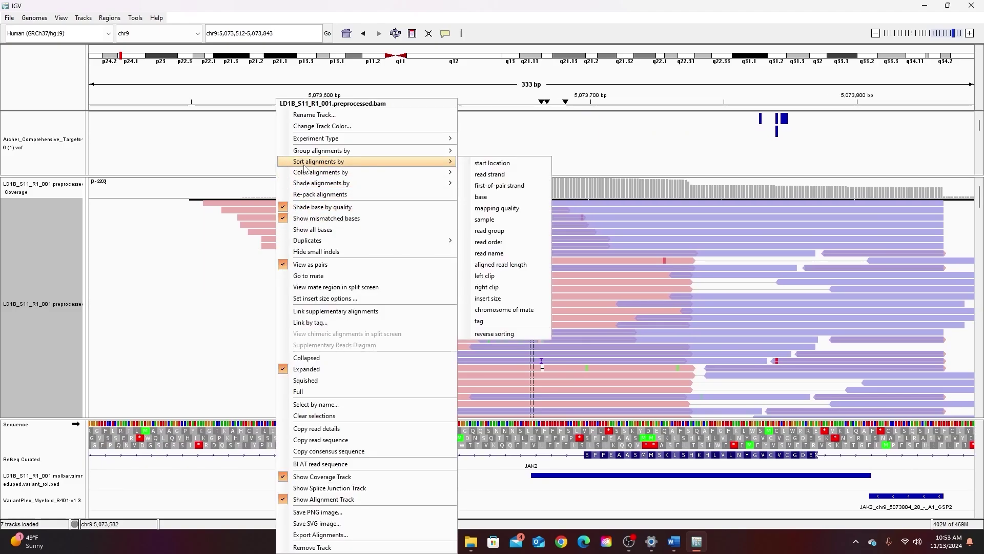
click(502, 186)
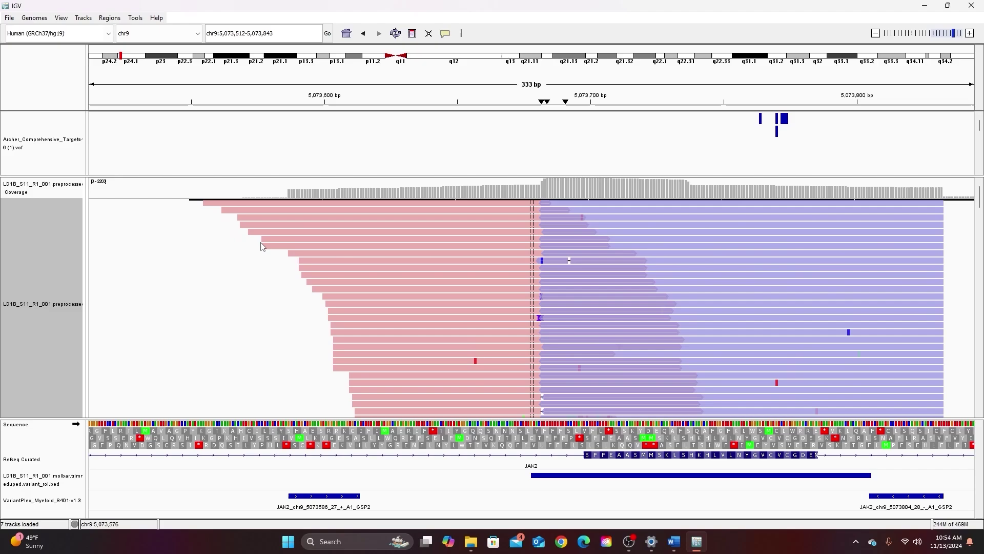
scroll(398, 251, down, 6)
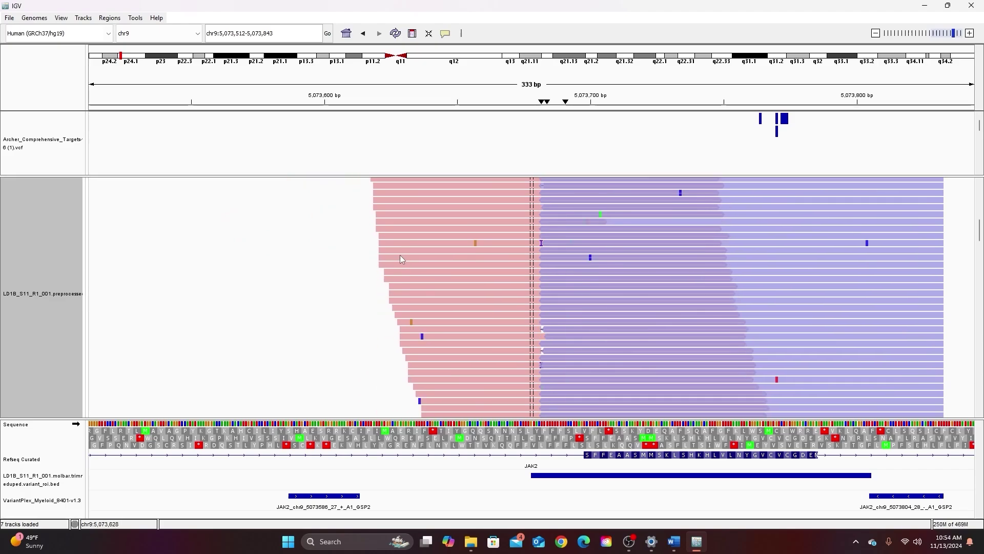
scroll(401, 259, down, 8)
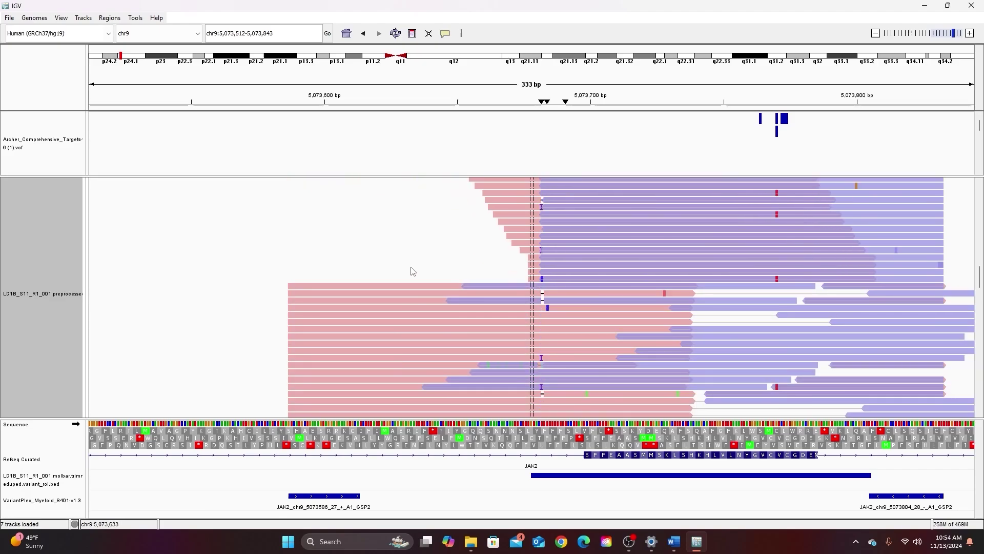
scroll(454, 244, up, 8)
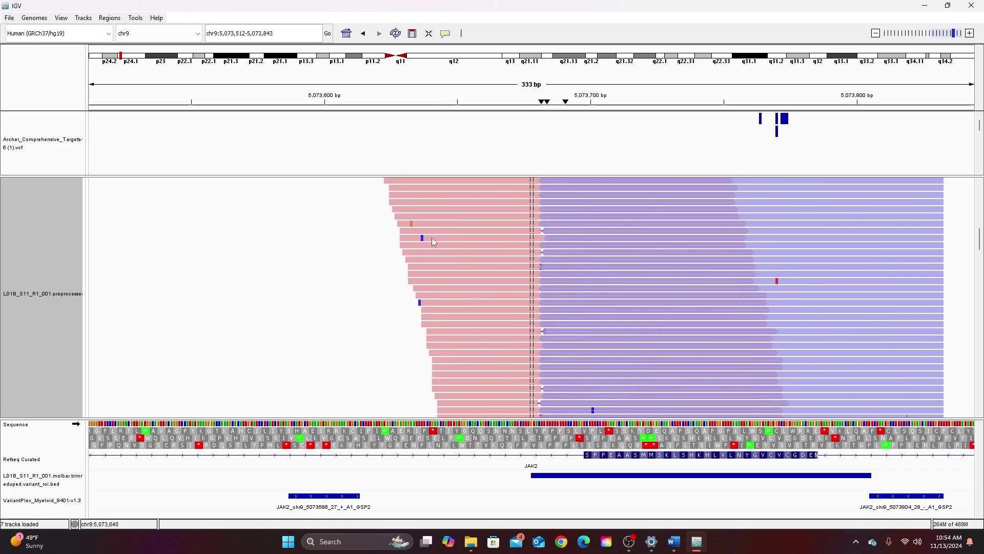
scroll(353, 227, up, 3)
scroll(358, 227, down, 8)
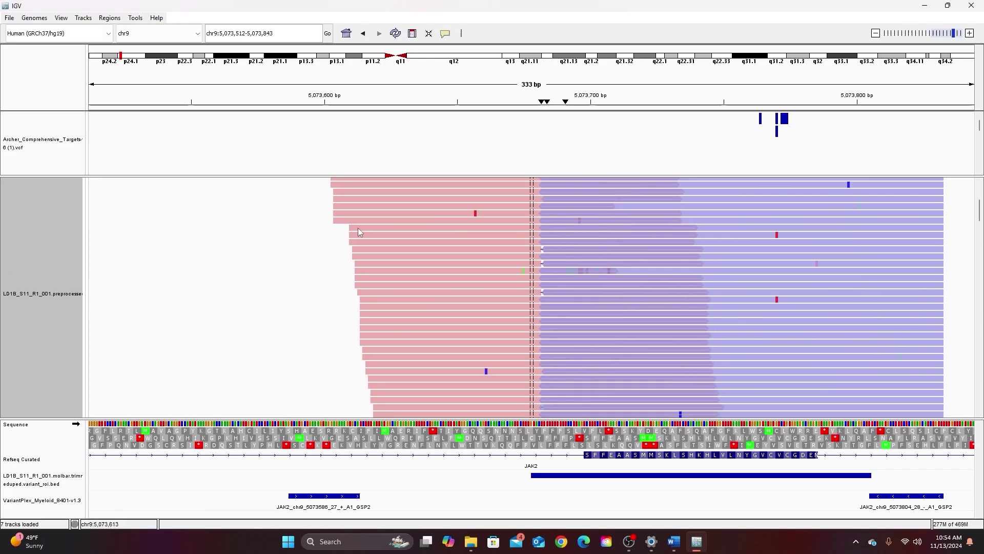
scroll(365, 231, down, 10)
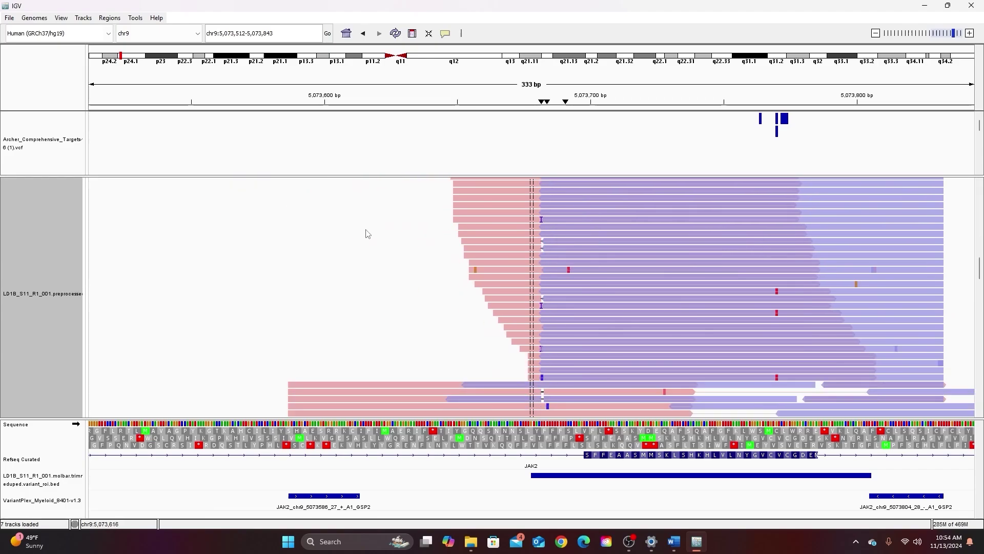
scroll(287, 248, down, 8)
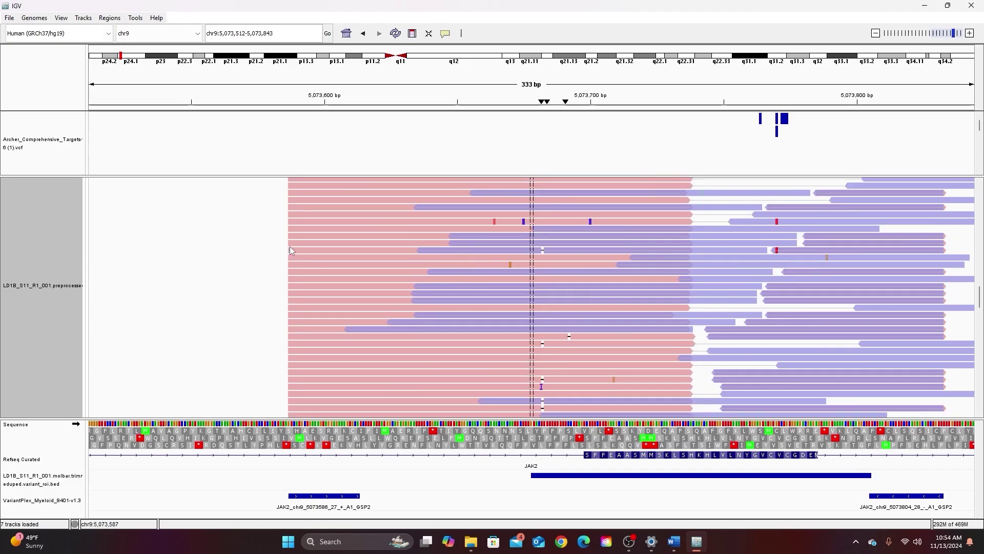
scroll(293, 248, down, 3)
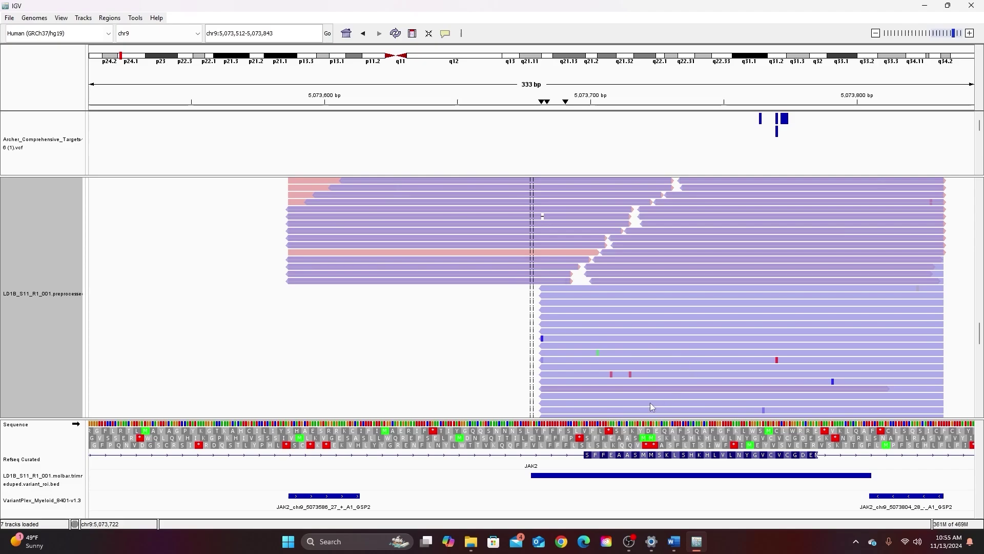
scroll(667, 238, up, 10)
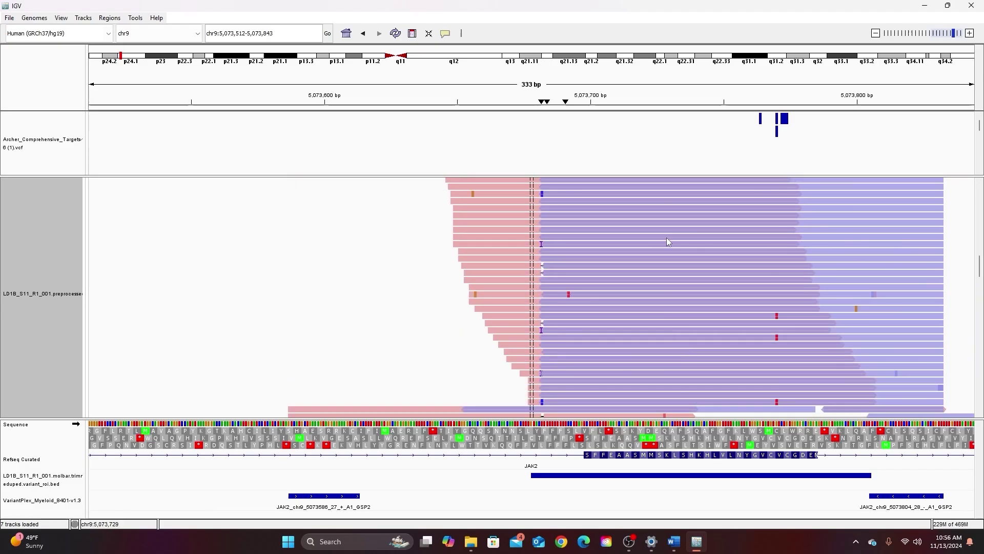
scroll(666, 238, up, 10)
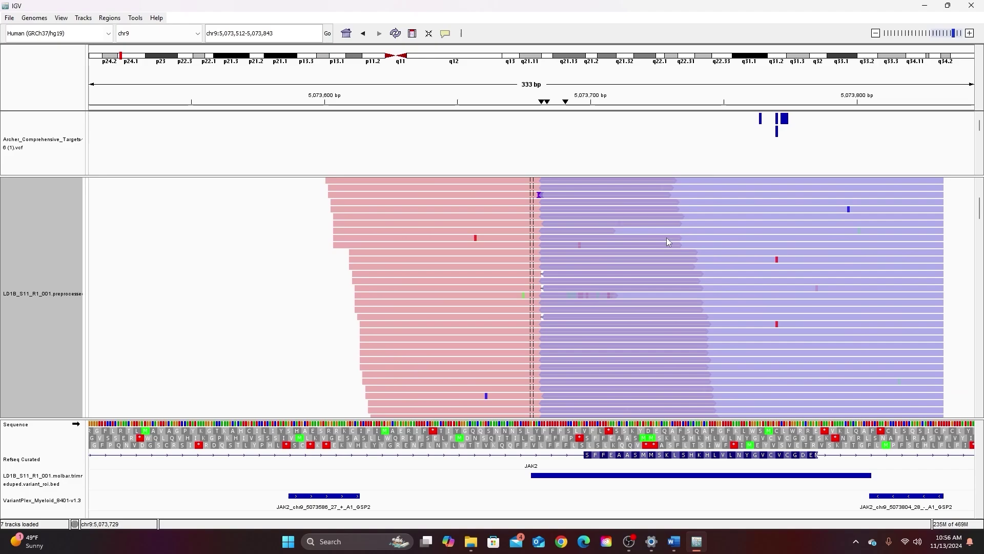
scroll(667, 238, up, 5)
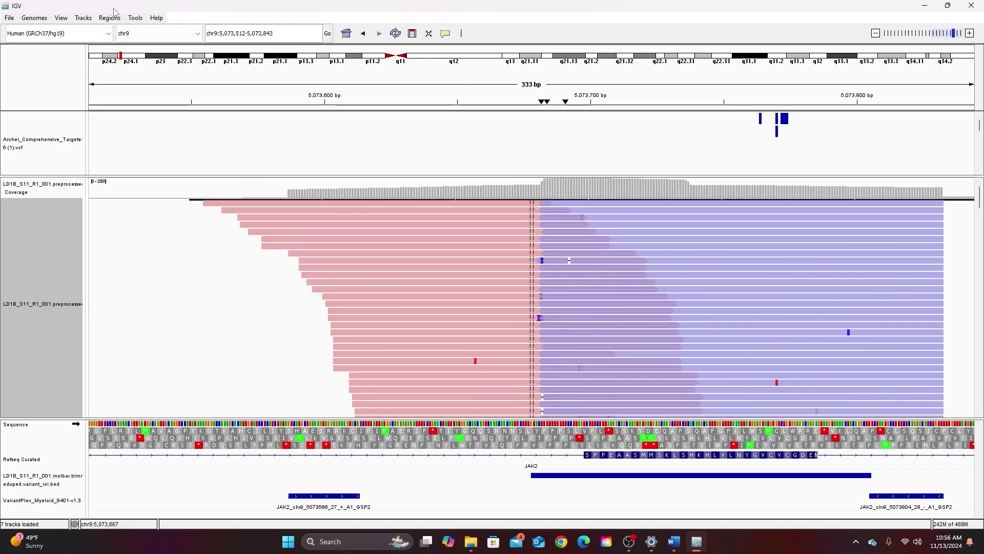
Step: Uncheck 'Downsample reads' in the Alignments preferences and save
click(61, 18)
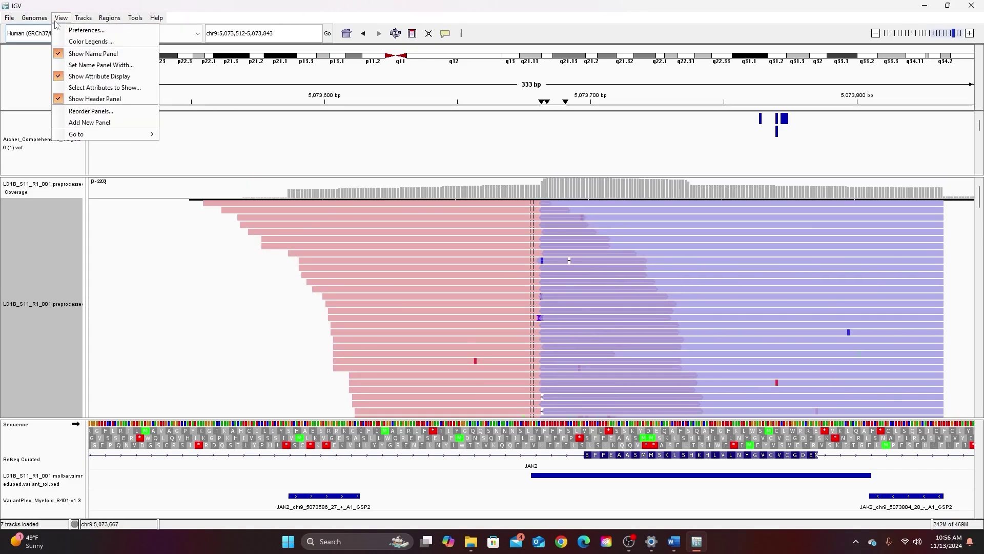
click(86, 30)
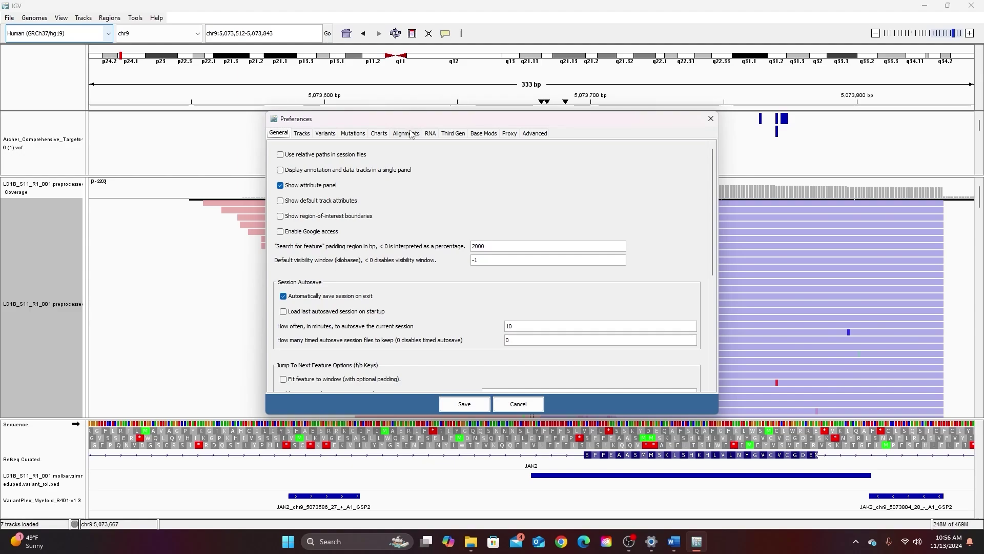
click(406, 134)
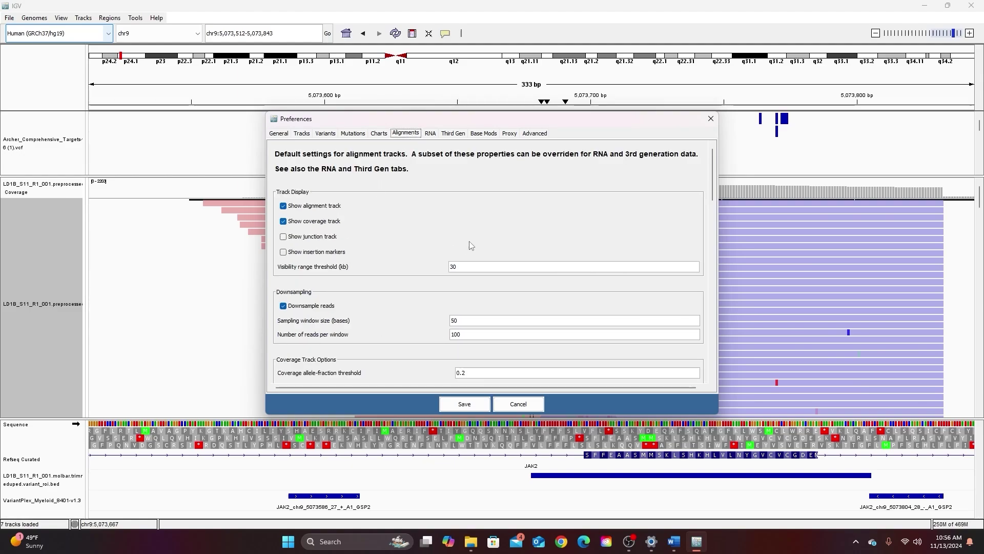
scroll(382, 272, down, 3)
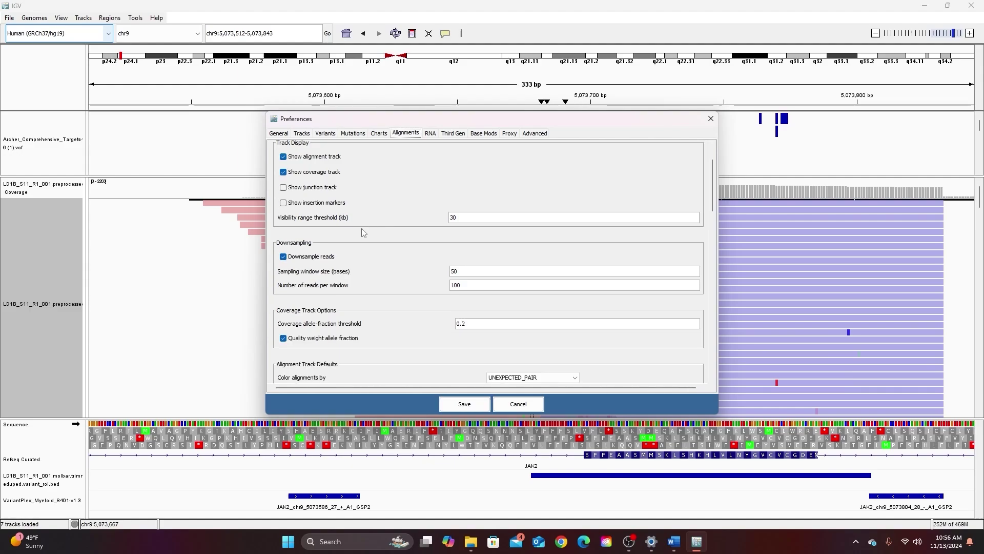
scroll(393, 300, up, 3)
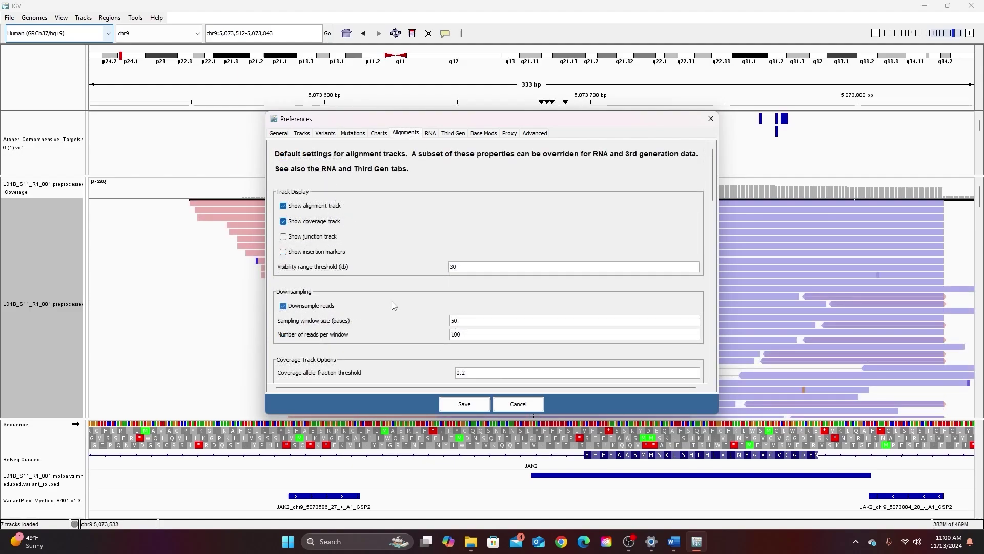
click(284, 306)
click(464, 405)
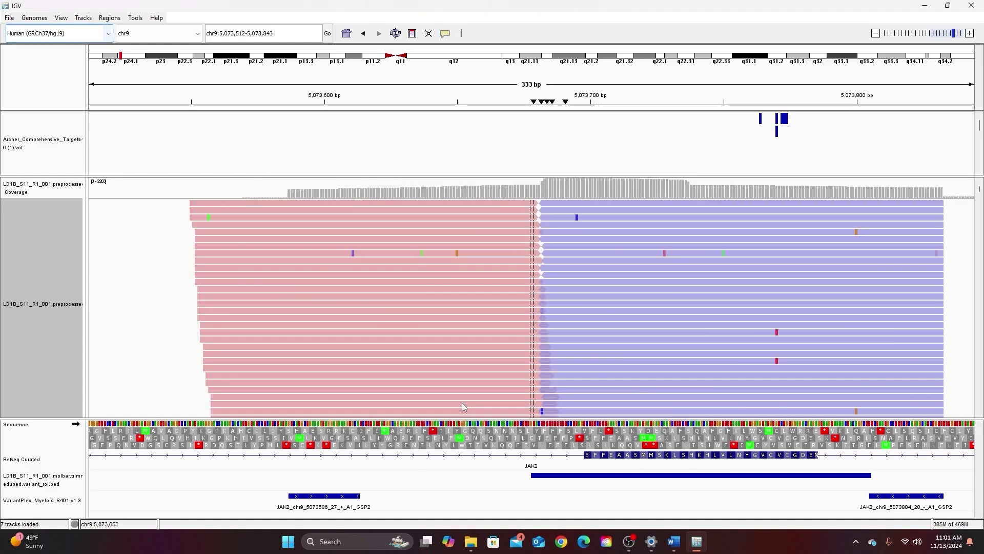